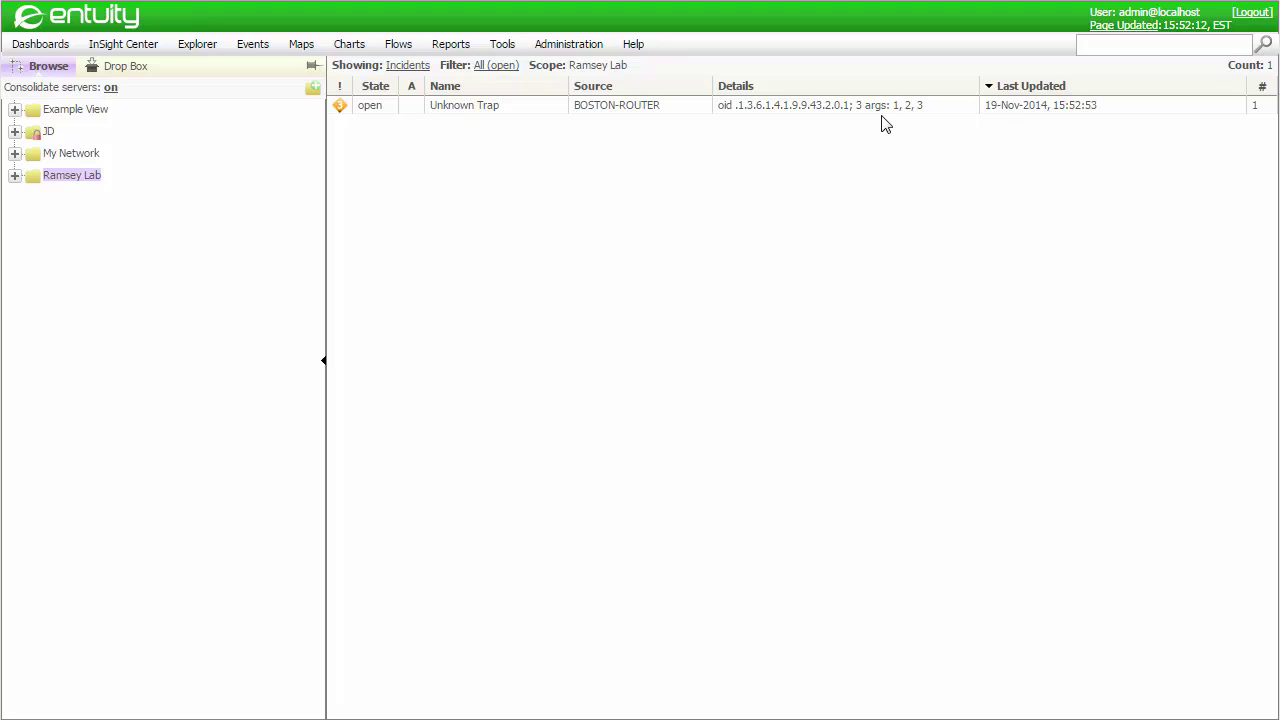
# Step: Go to Event Administration's Traps tab and open the Manage MIBs list
pyautogui.click(576, 45)
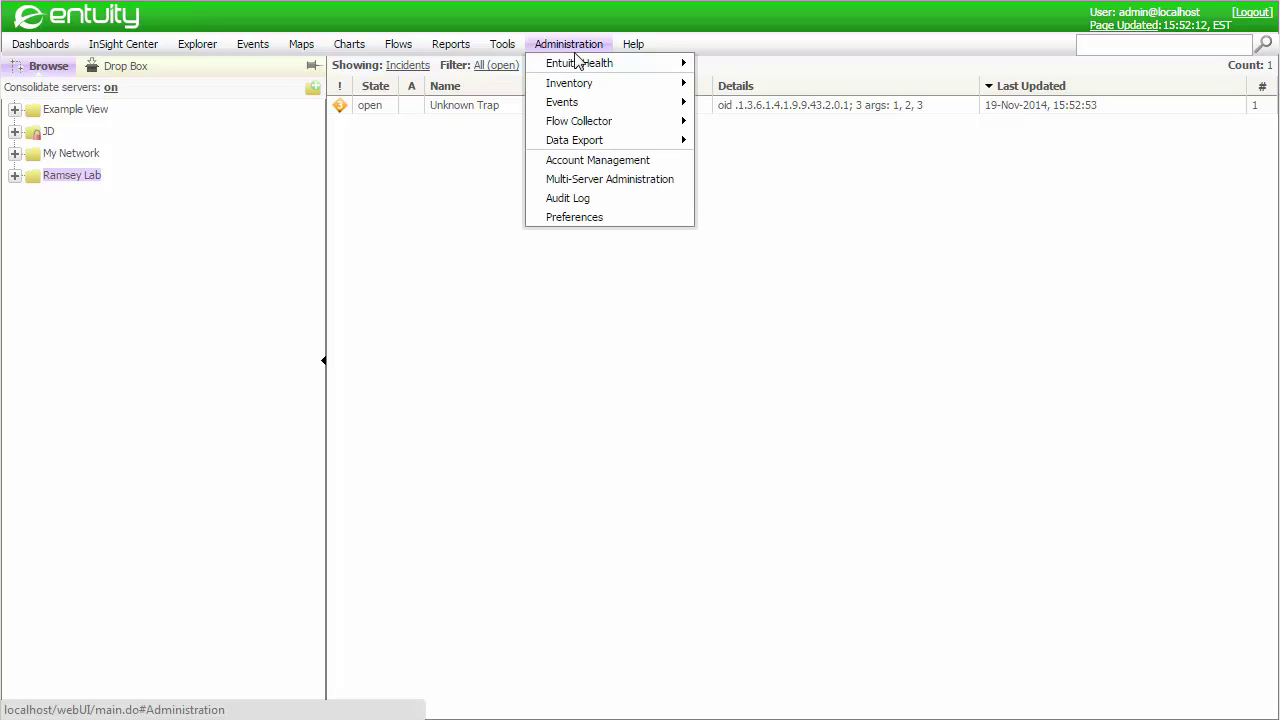
pyautogui.moveTo(600, 102)
pyautogui.click(746, 108)
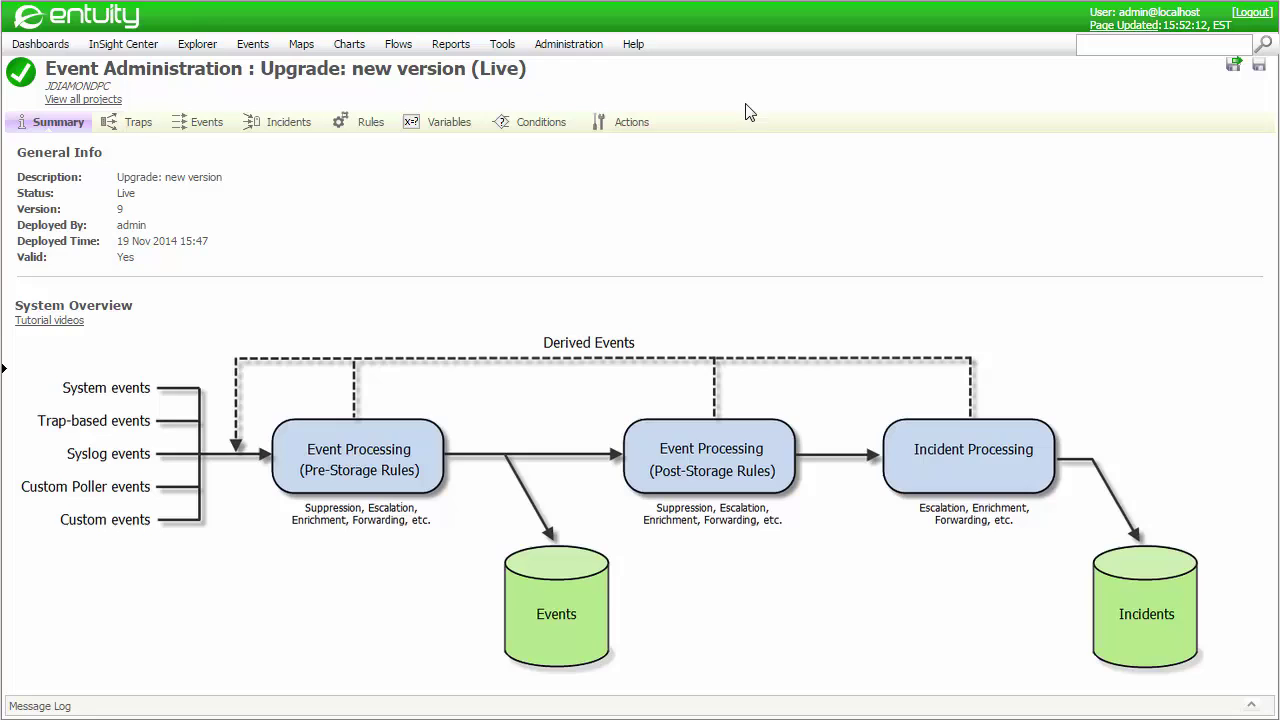
pyautogui.click(138, 124)
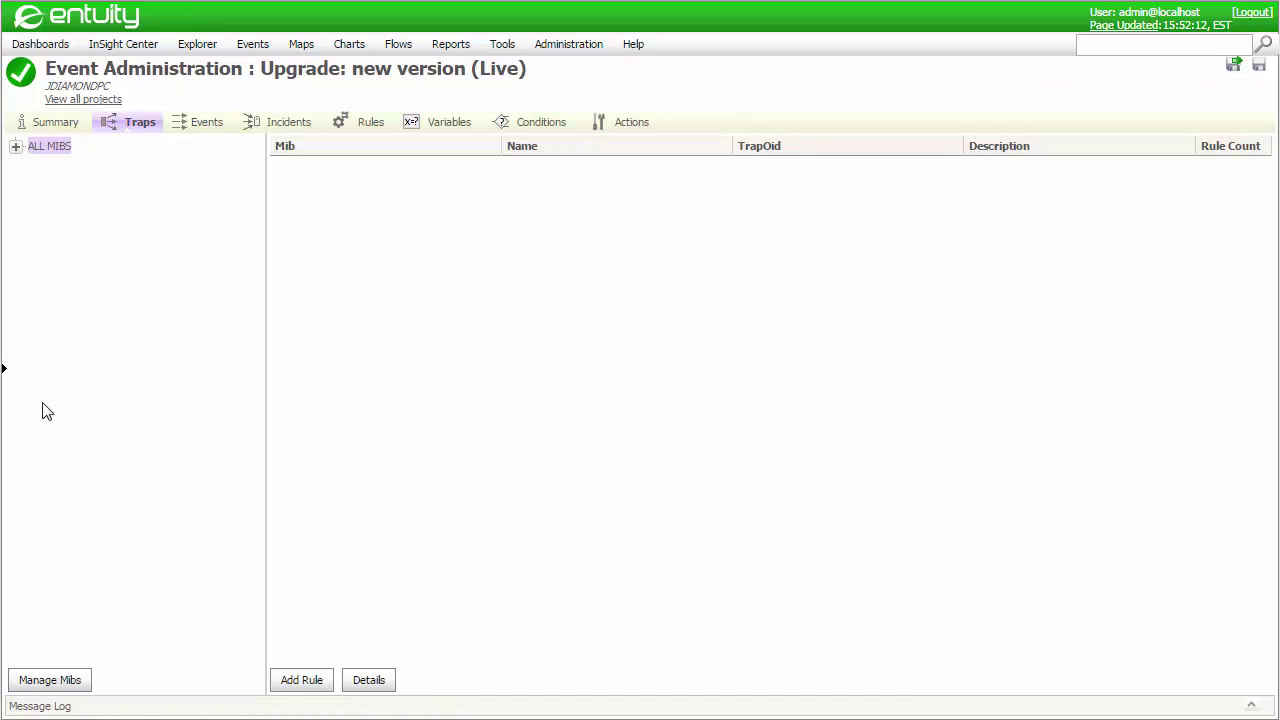
pyautogui.click(62, 684)
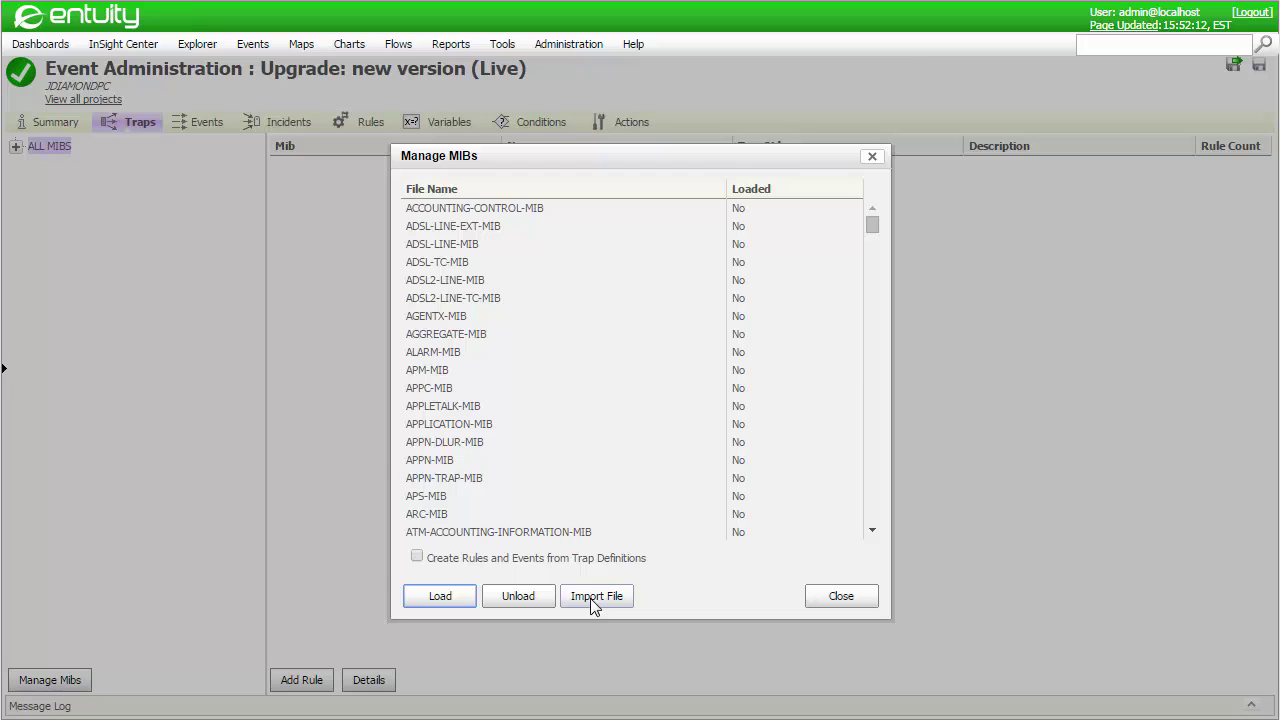
# Step: Import CISCO-CONFIG-MAN-MIB.my from disk and select its entry in the MIB list
pyautogui.click(597, 596)
pyautogui.moveTo(942, 96); pyautogui.dragTo(943, 134)
pyautogui.click(478, 108)
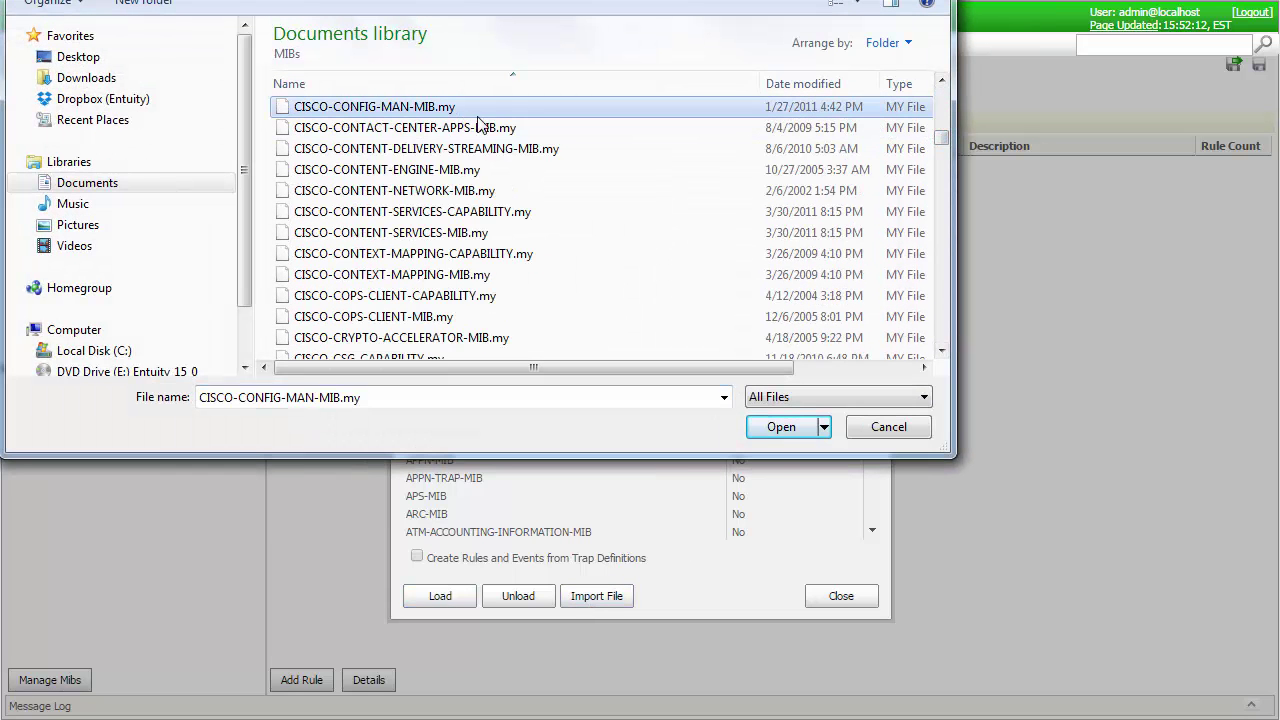
pyautogui.click(782, 427)
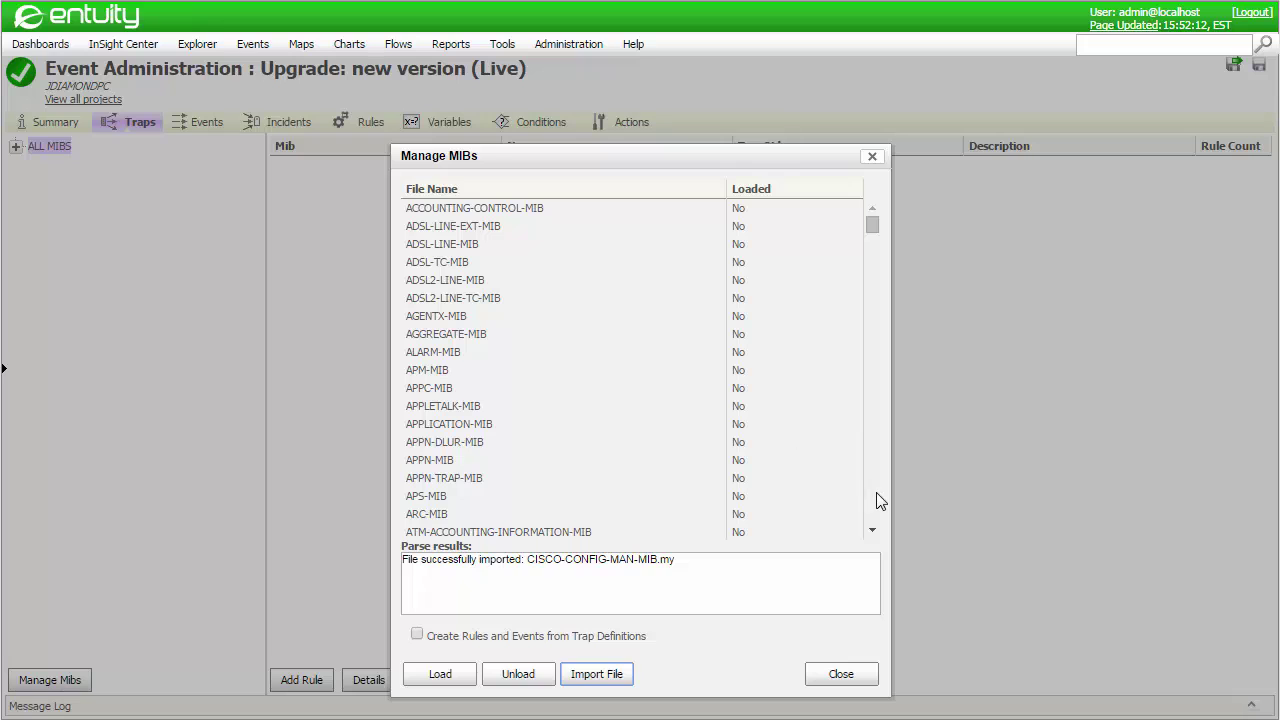
pyautogui.scroll(-5, 797, 500)
pyautogui.click(515, 468)
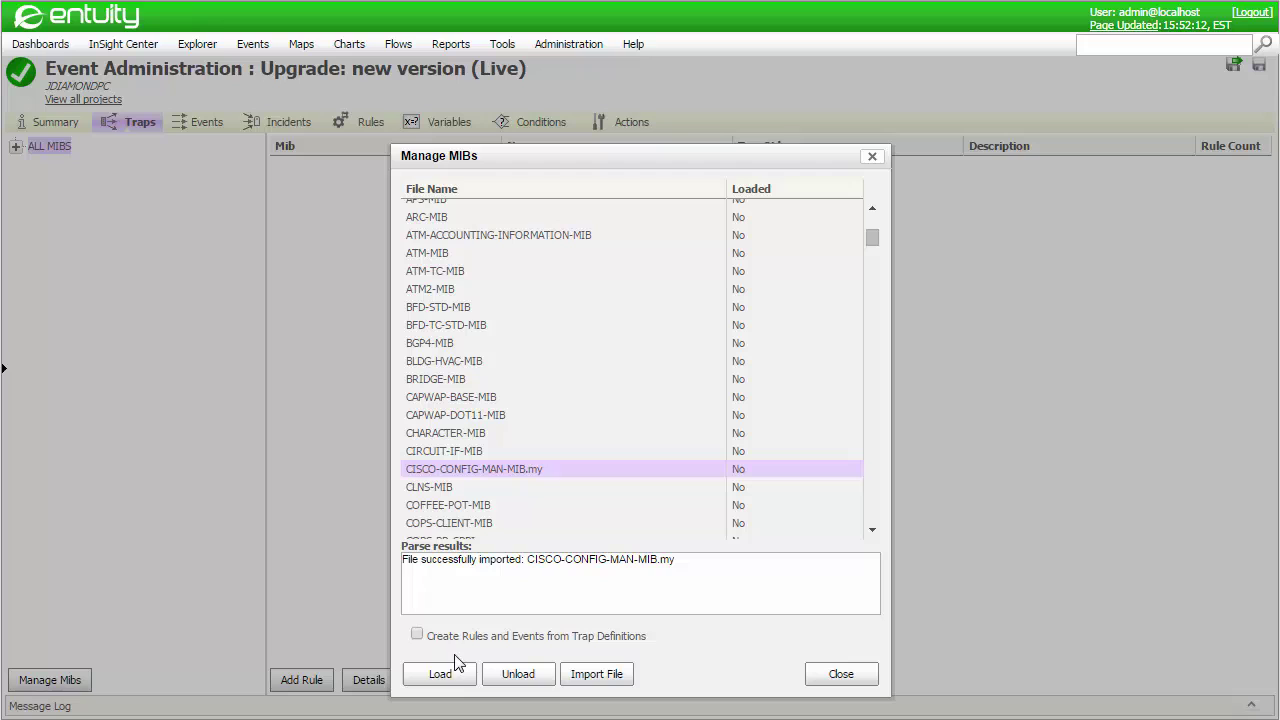
# Step: Enable 'Create Rules and Events from Trap Definitions' and try loading CISCO-CONFIG-MAN-MIB.my
pyautogui.click(417, 636)
pyautogui.click(440, 677)
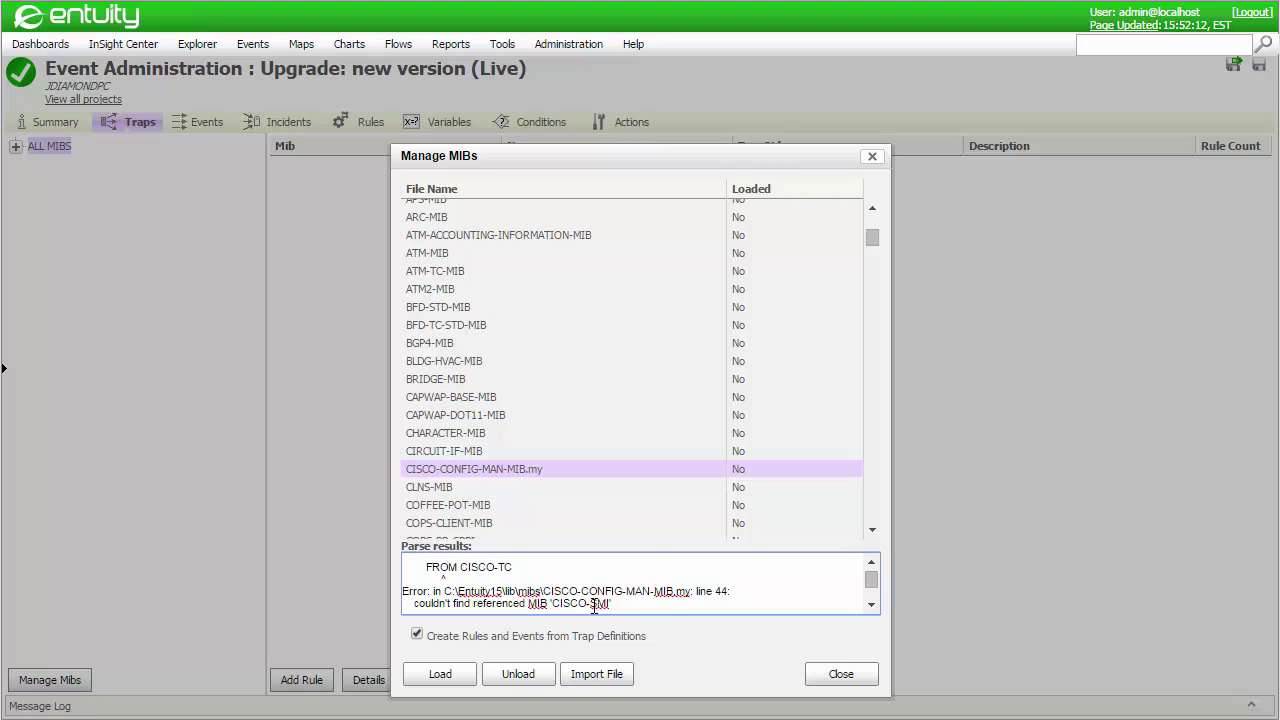
# Step: Import the missing referenced MIB file CISCO-TC.my
pyautogui.scroll(3, 598, 600)
pyautogui.click(597, 674)
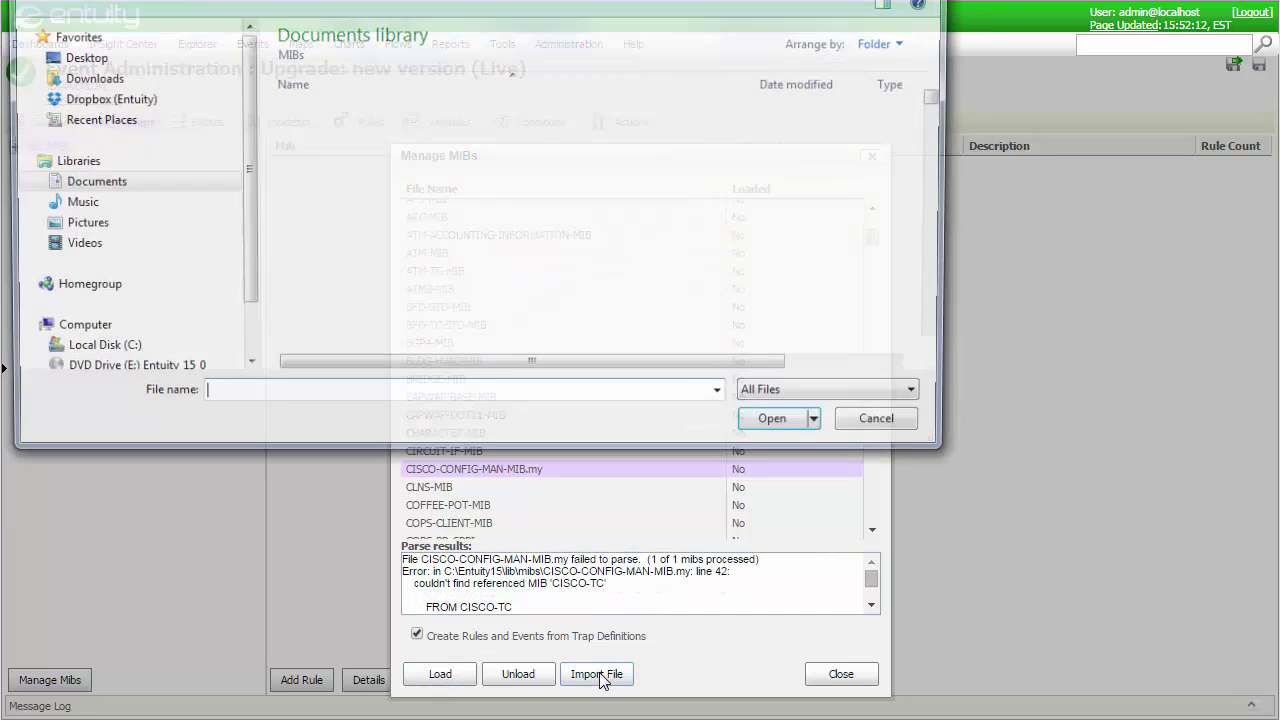
pyautogui.scroll(-10, 812, 253)
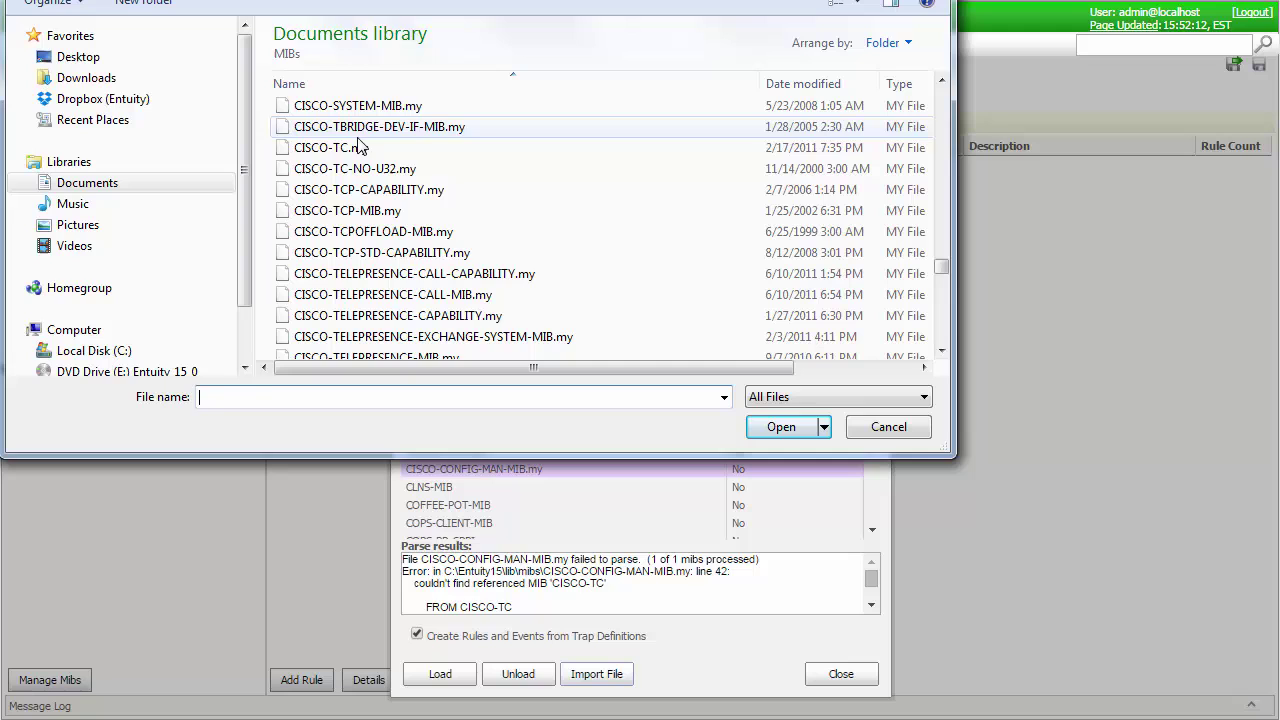
pyautogui.click(340, 147)
pyautogui.click(779, 427)
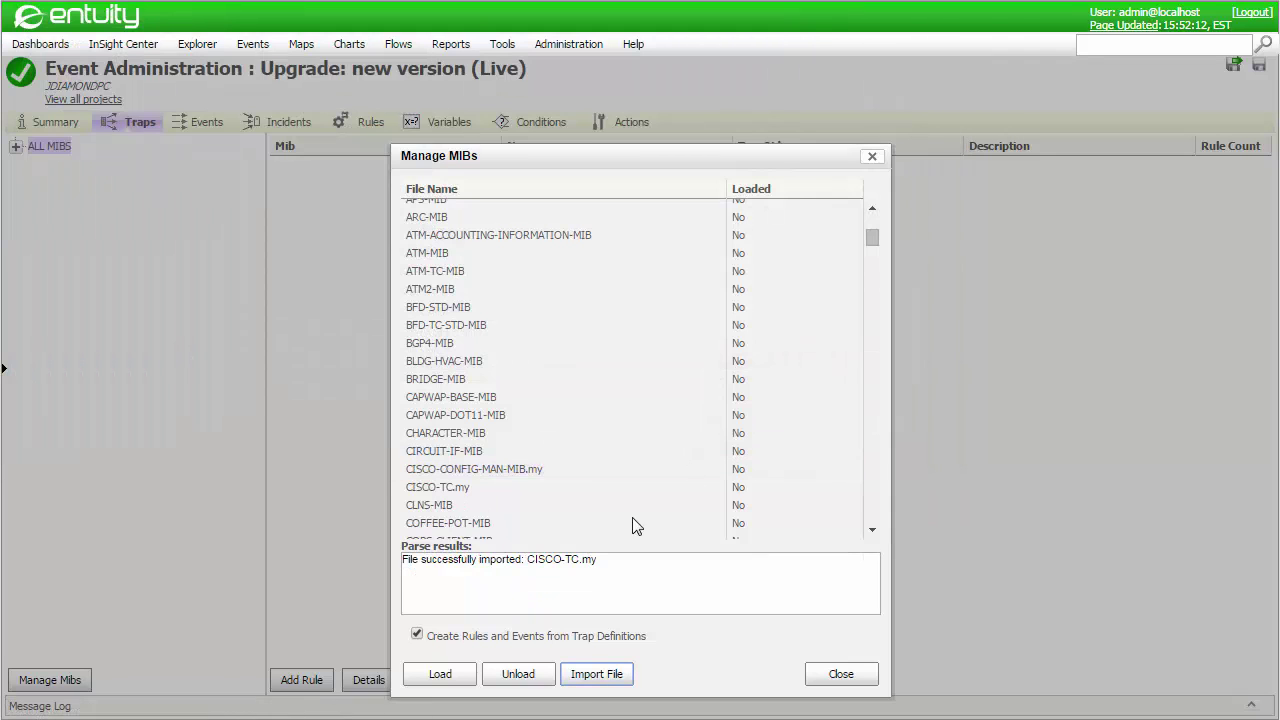
# Step: Import CISCO-SMI.my, then load CISCO-CONFIG-MAN-MIB.my to create its trap rules and events
pyautogui.click(598, 674)
pyautogui.scroll(-10, 928, 262)
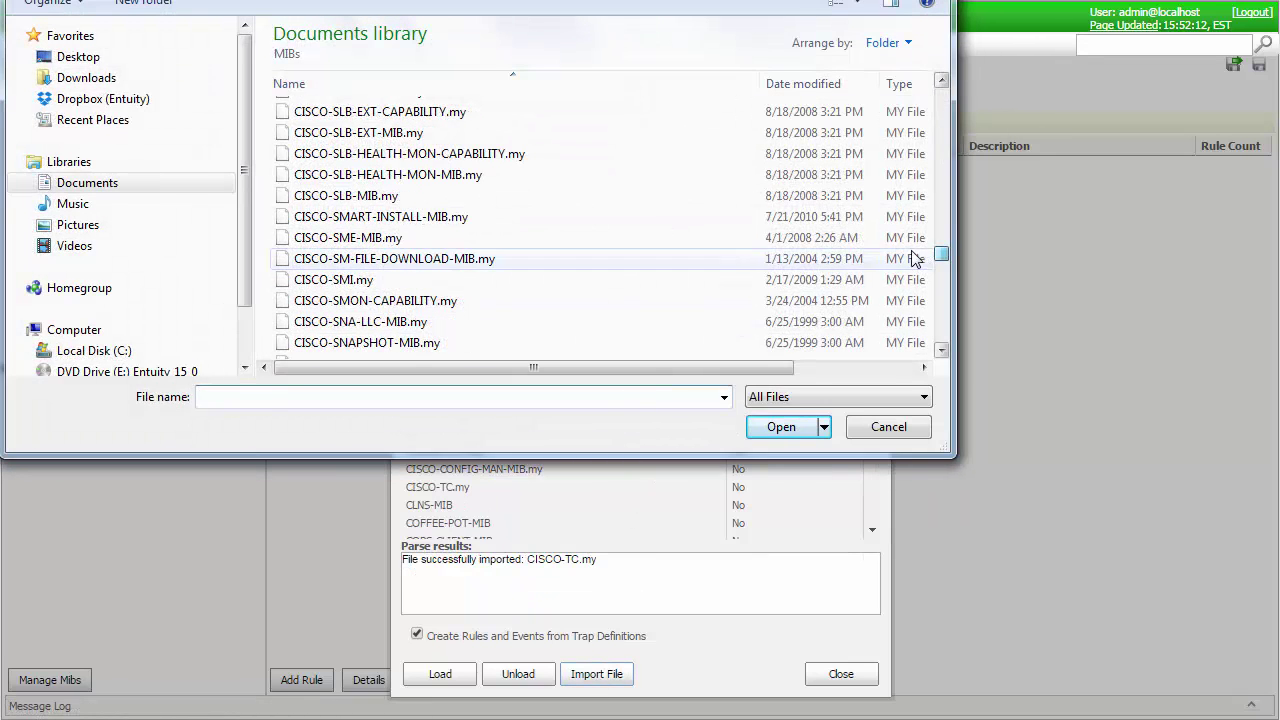
pyautogui.click(340, 280)
pyautogui.click(775, 428)
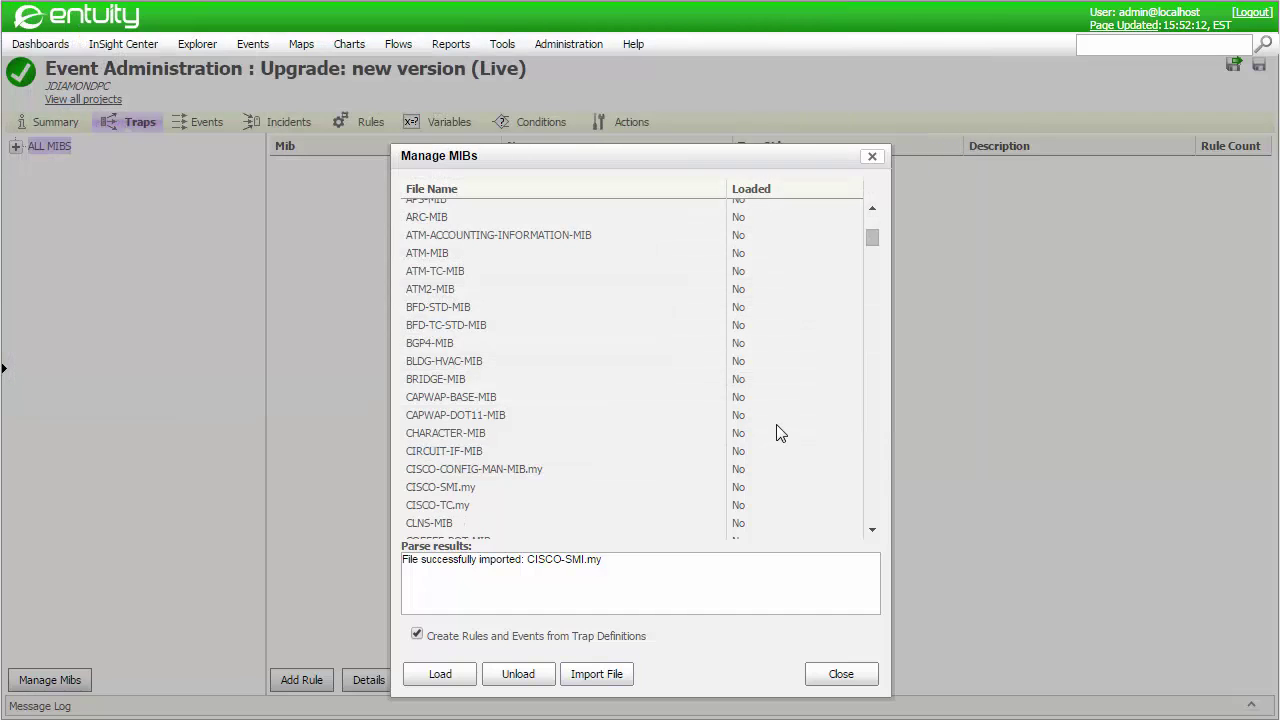
pyautogui.click(517, 469)
pyautogui.click(441, 677)
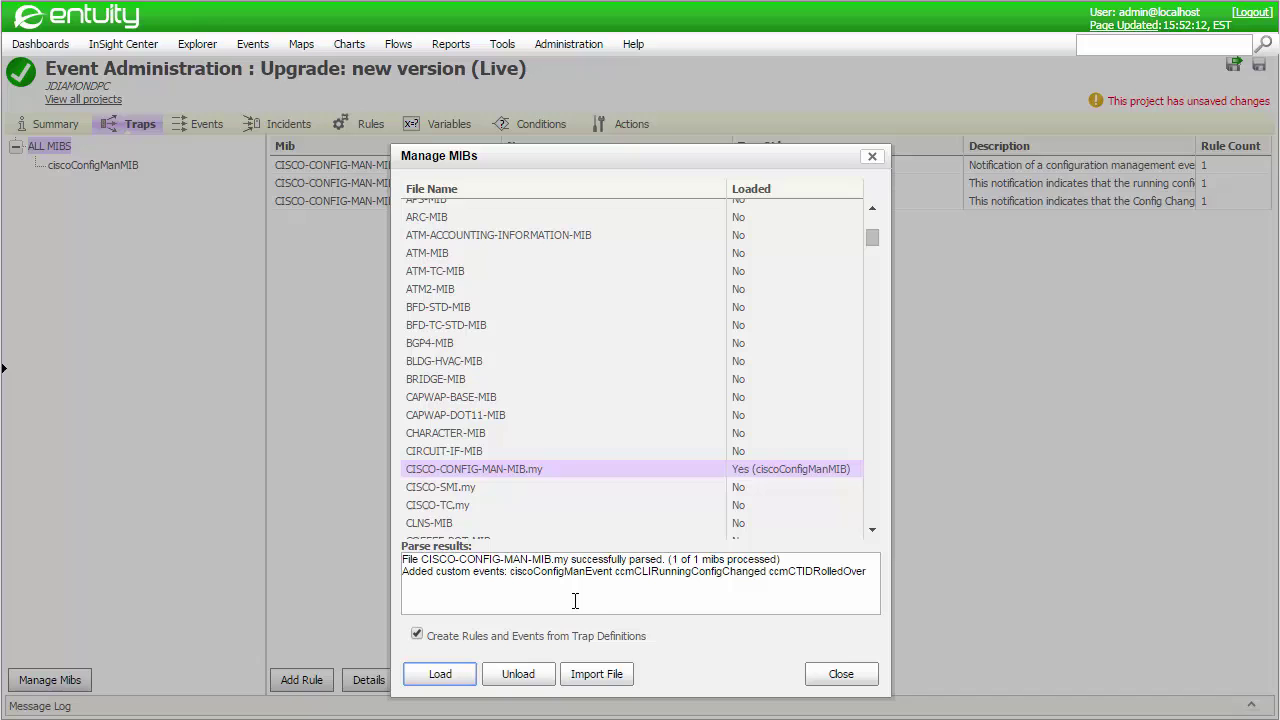
# Step: Close the MIB list and review the ciscoConfigManEvent trap's varbind details
pyautogui.click(841, 675)
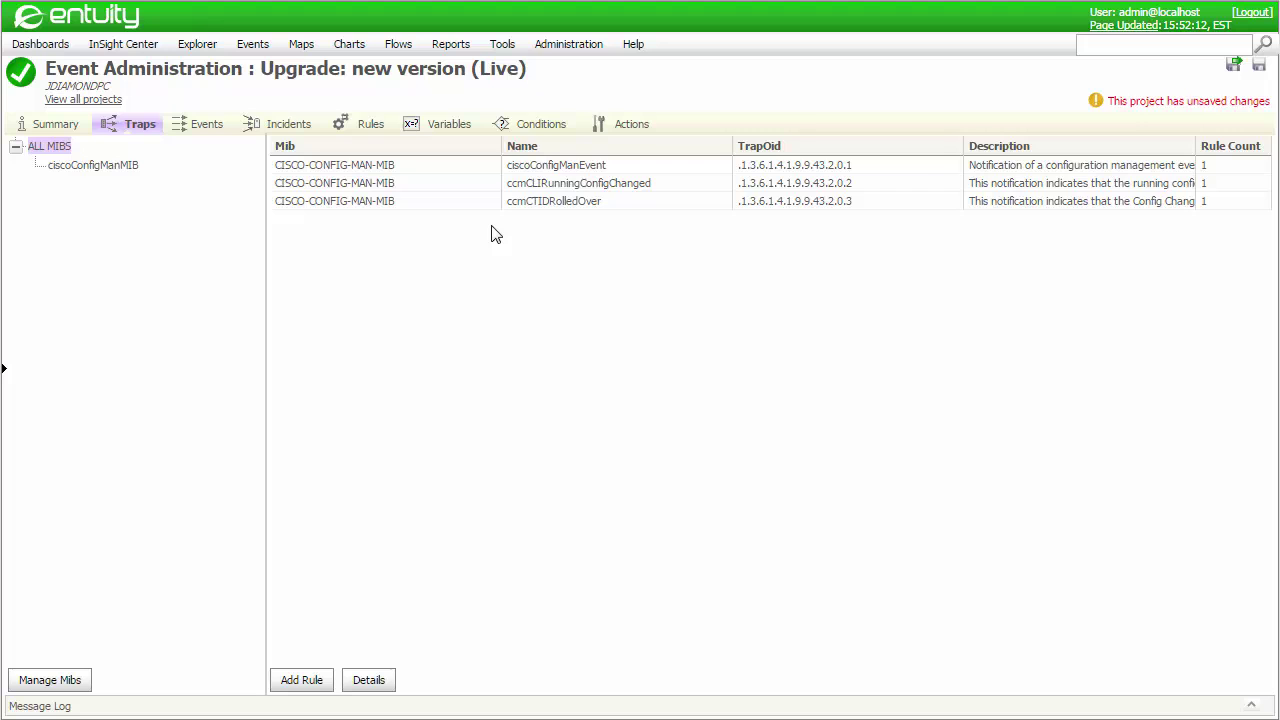
pyautogui.click(436, 168)
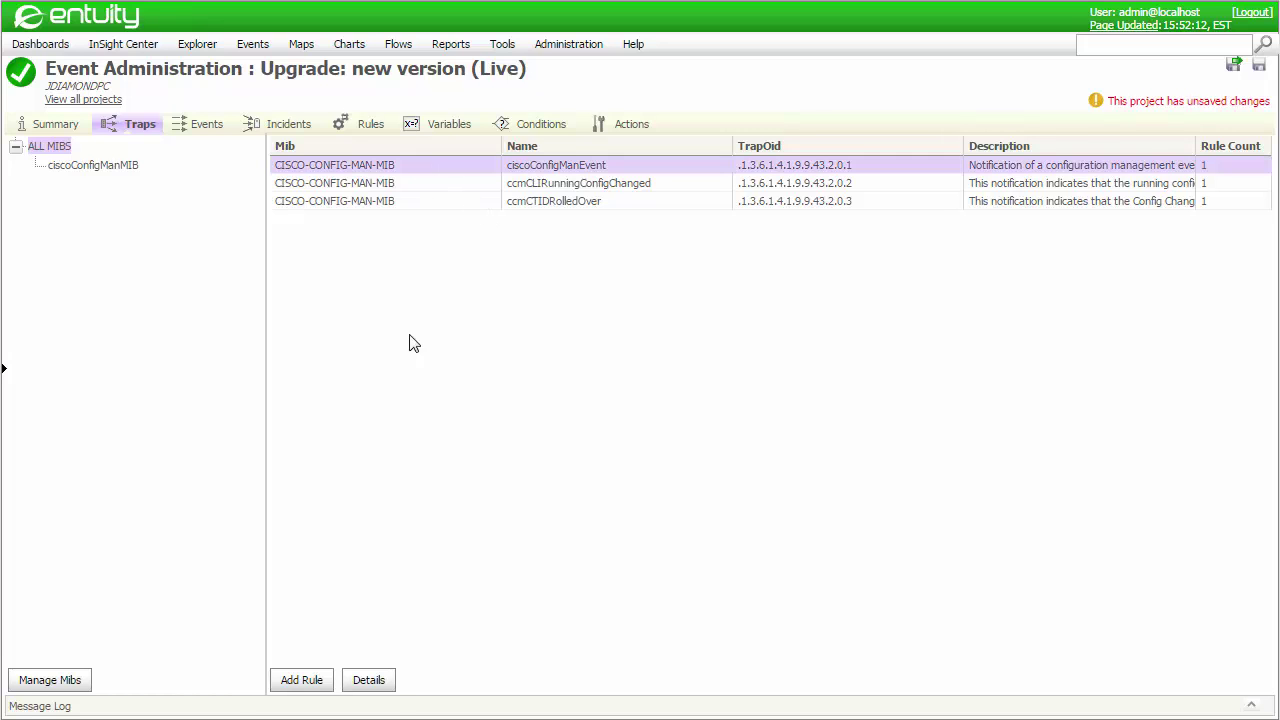
pyautogui.click(370, 680)
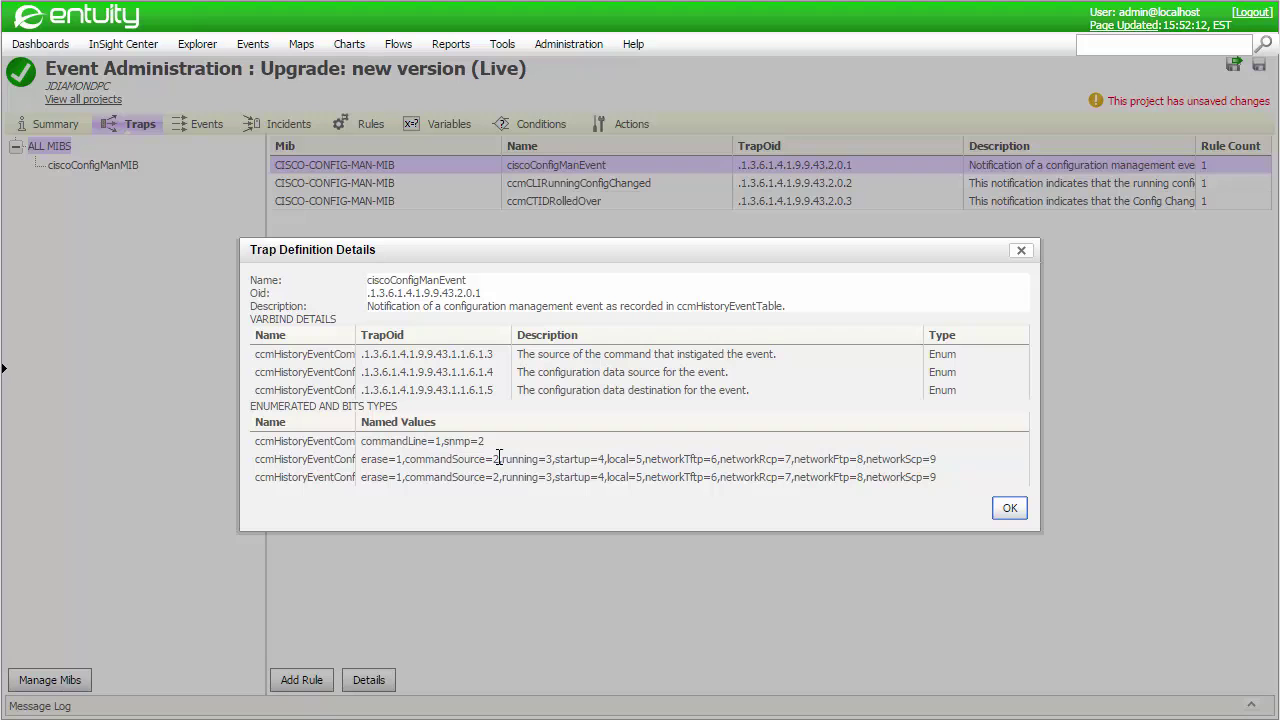
pyautogui.click(1009, 508)
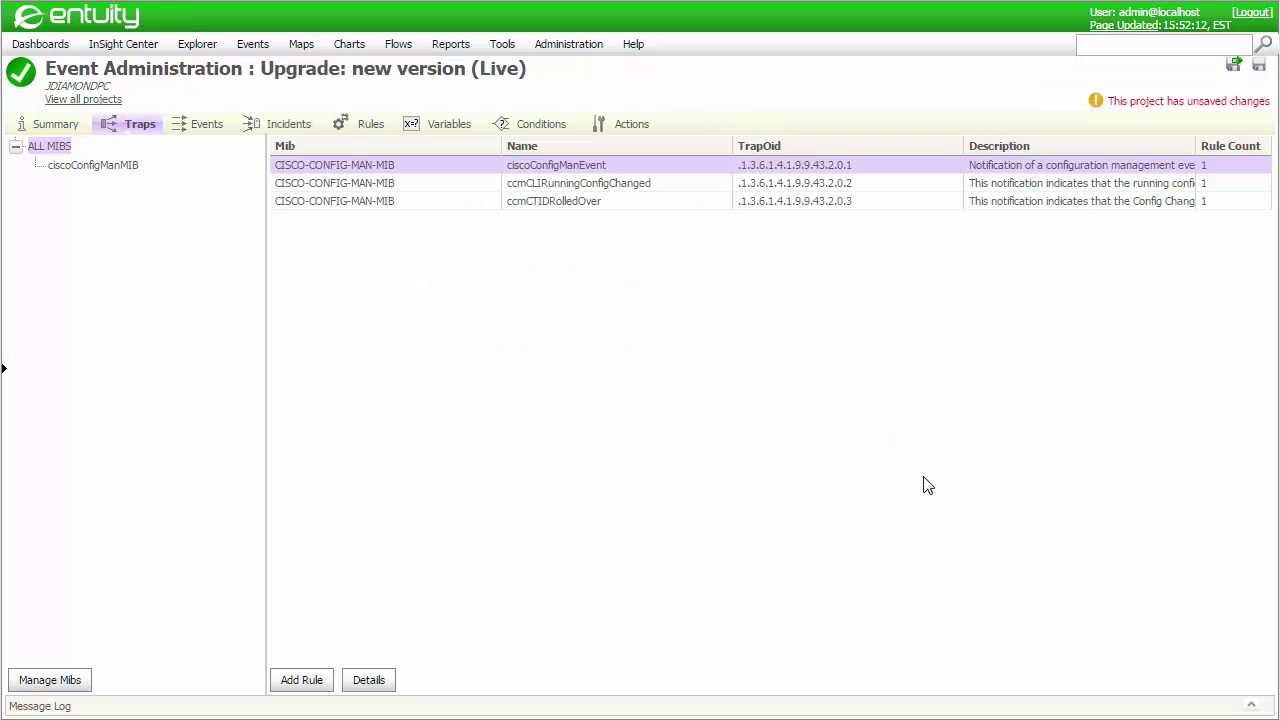
# Step: Show the Events list sorted by Category so the three Custom events come first
pyautogui.click(201, 129)
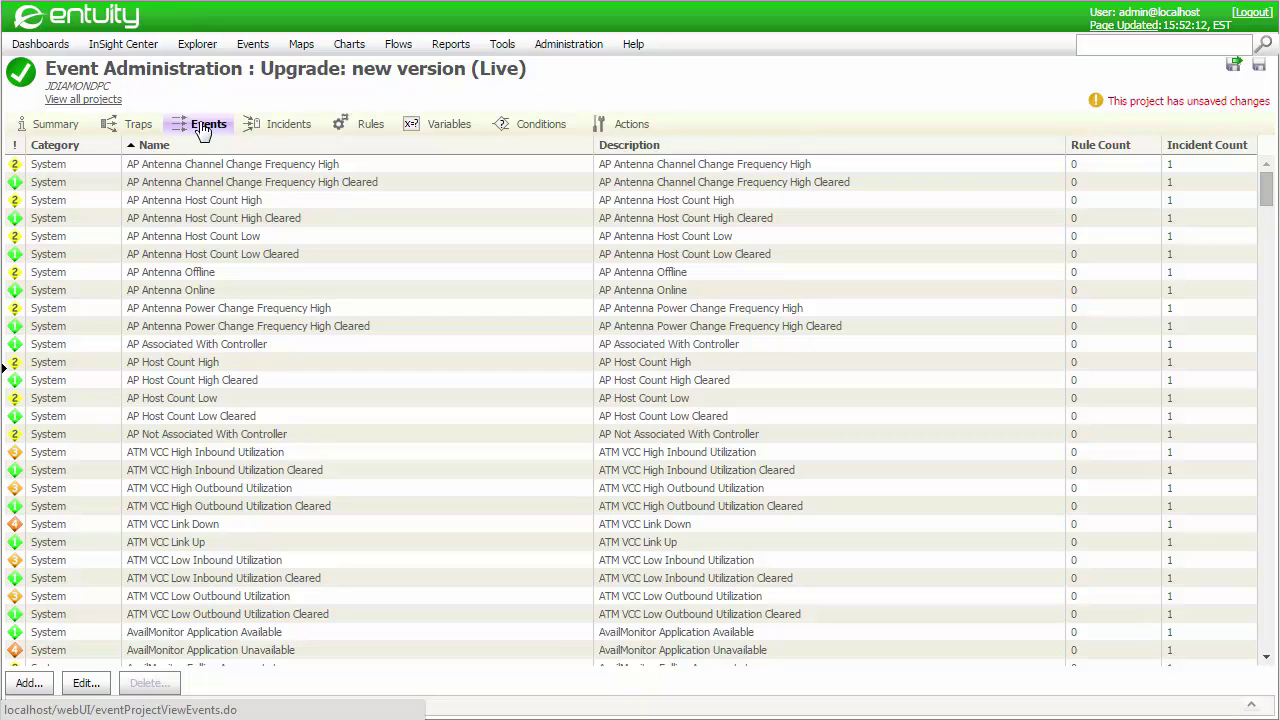
pyautogui.click(67, 147)
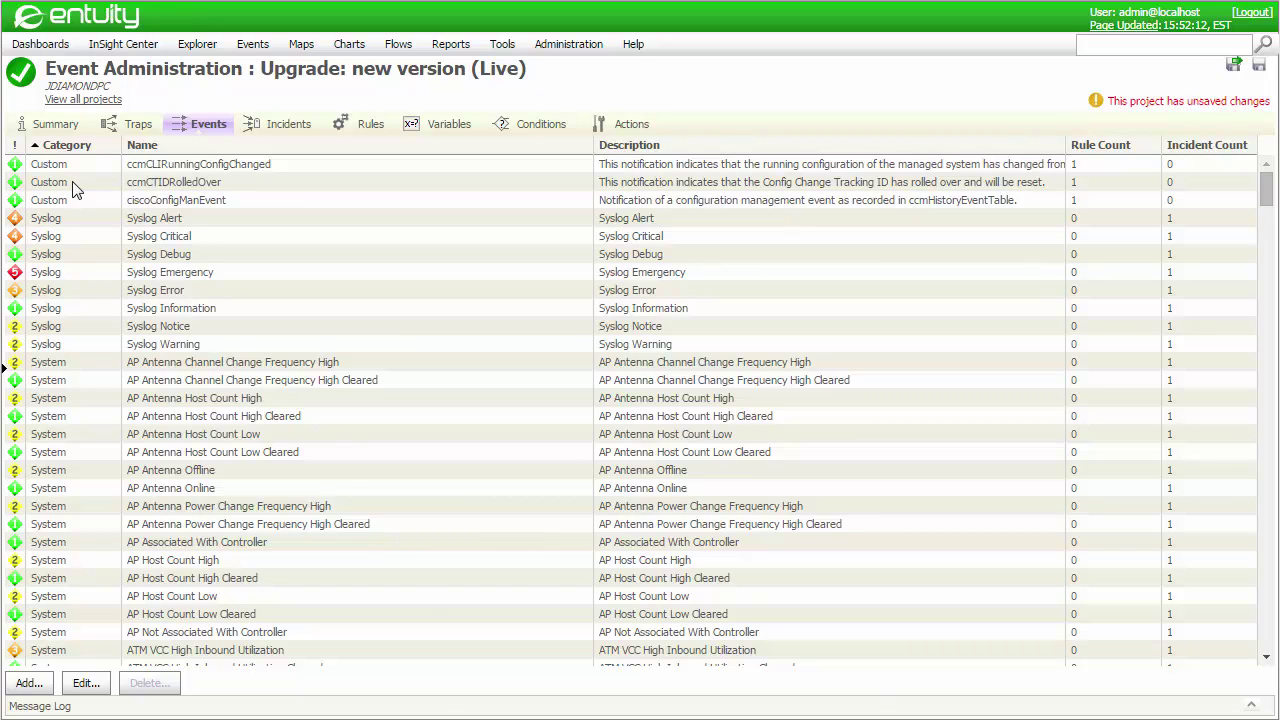
# Step: Review the Process Trap: ciscoConfigManEvent rule under Pre Storage > Traps without changes
pyautogui.click(368, 126)
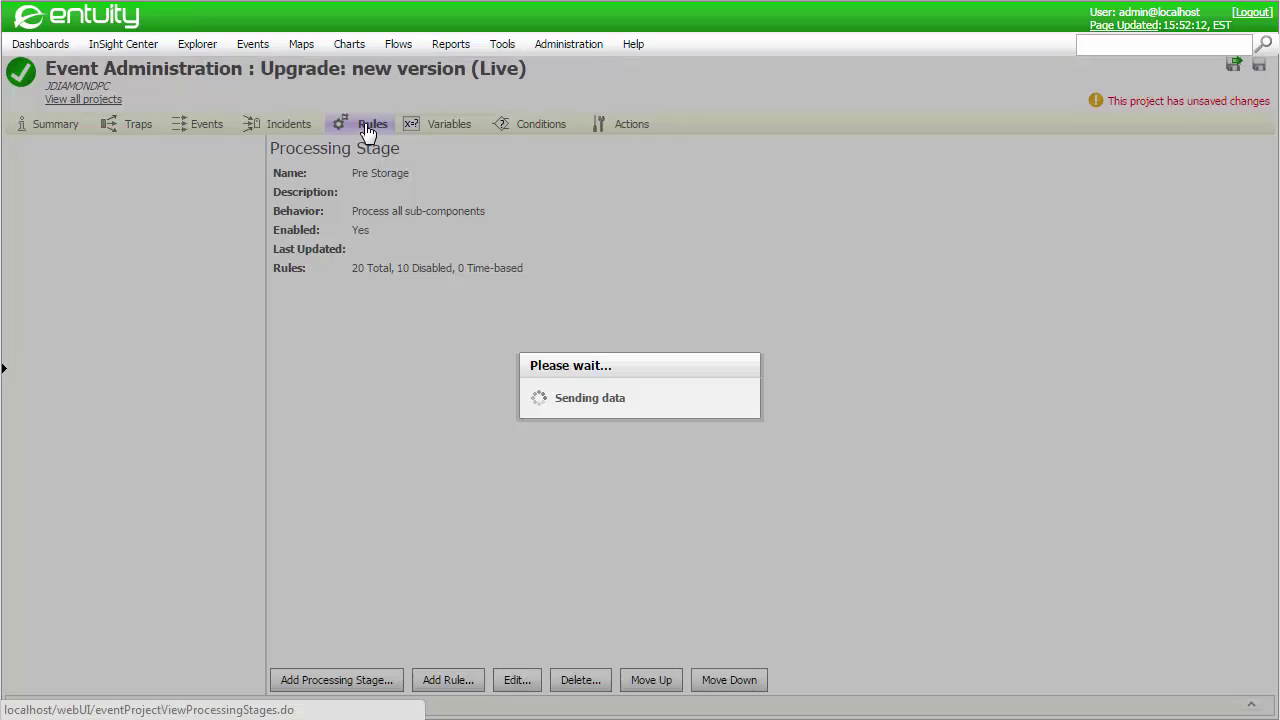
pyautogui.click(13, 148)
pyautogui.click(33, 165)
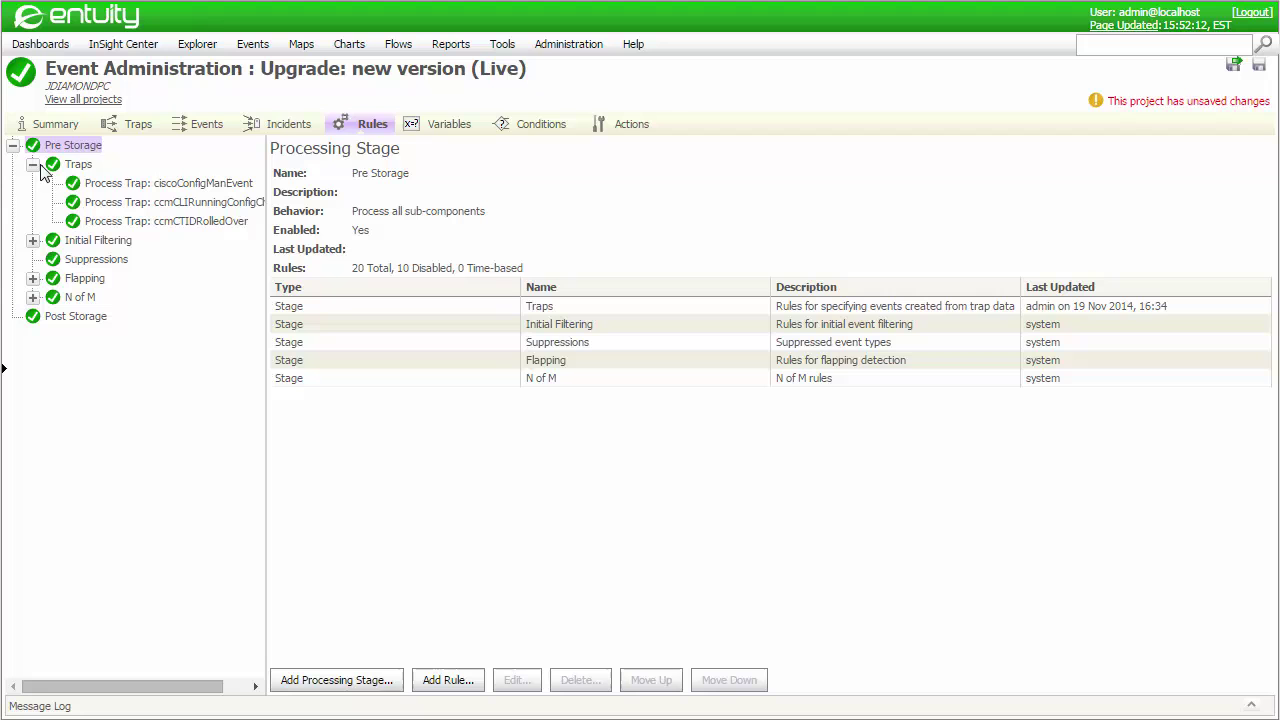
pyautogui.click(147, 187)
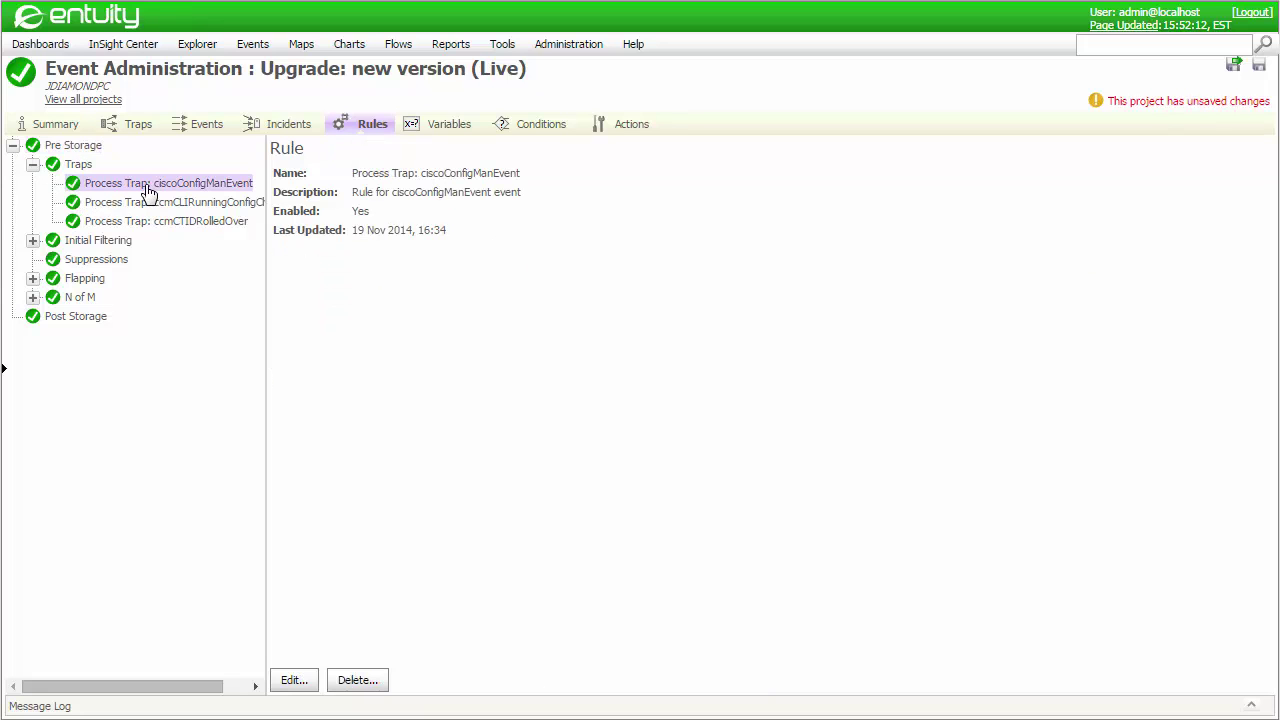
pyautogui.click(294, 680)
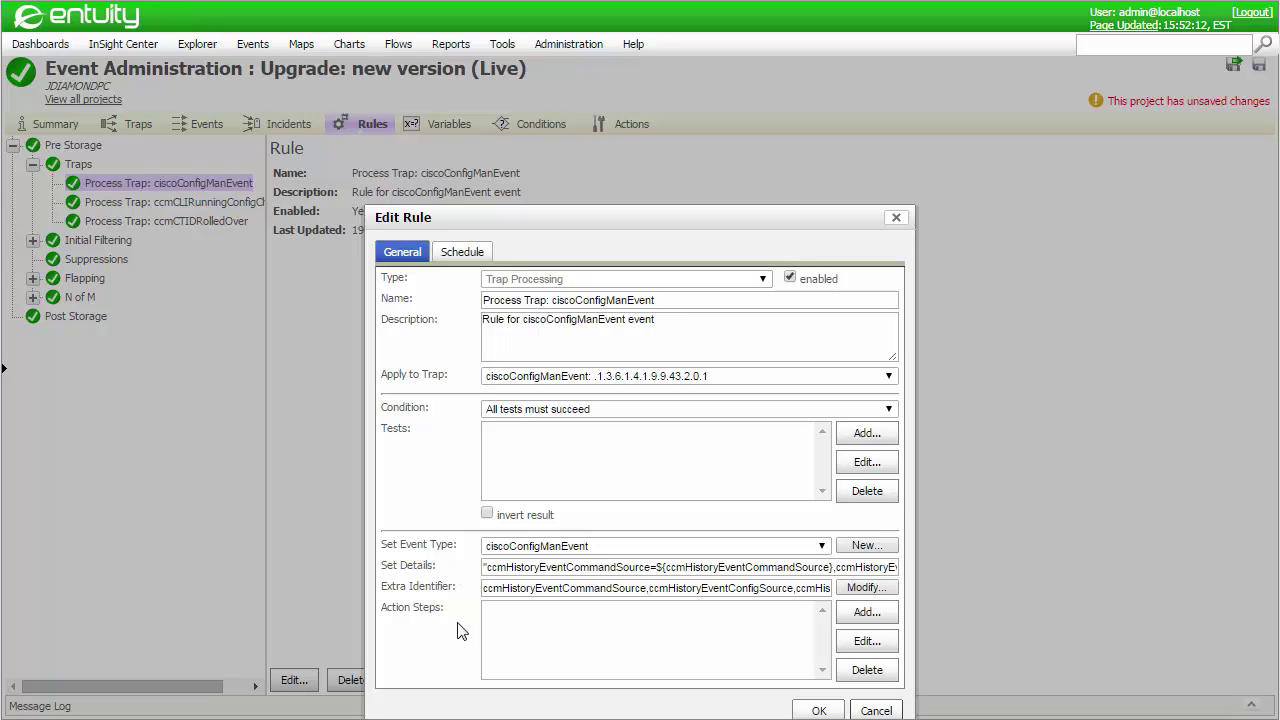
pyautogui.click(880, 709)
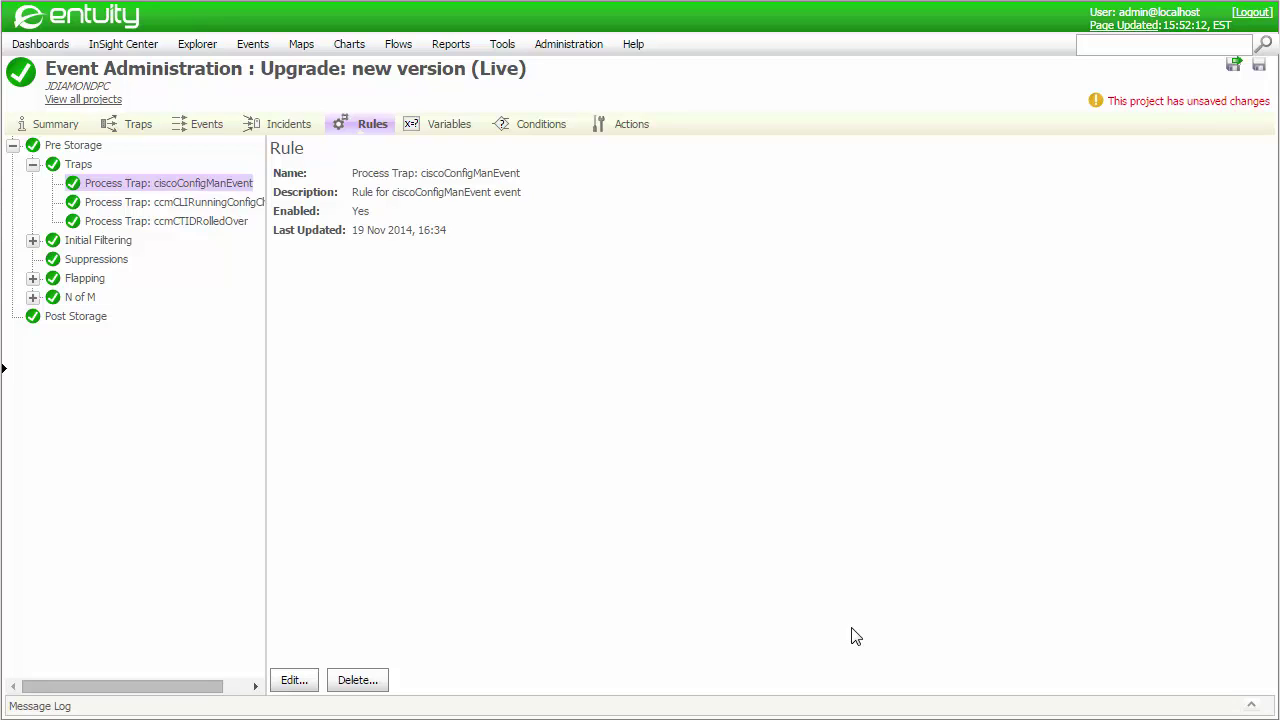
# Step: Load BGP4-MIB from Manage MIBs without rule creation and return to the Traps list
pyautogui.click(128, 128)
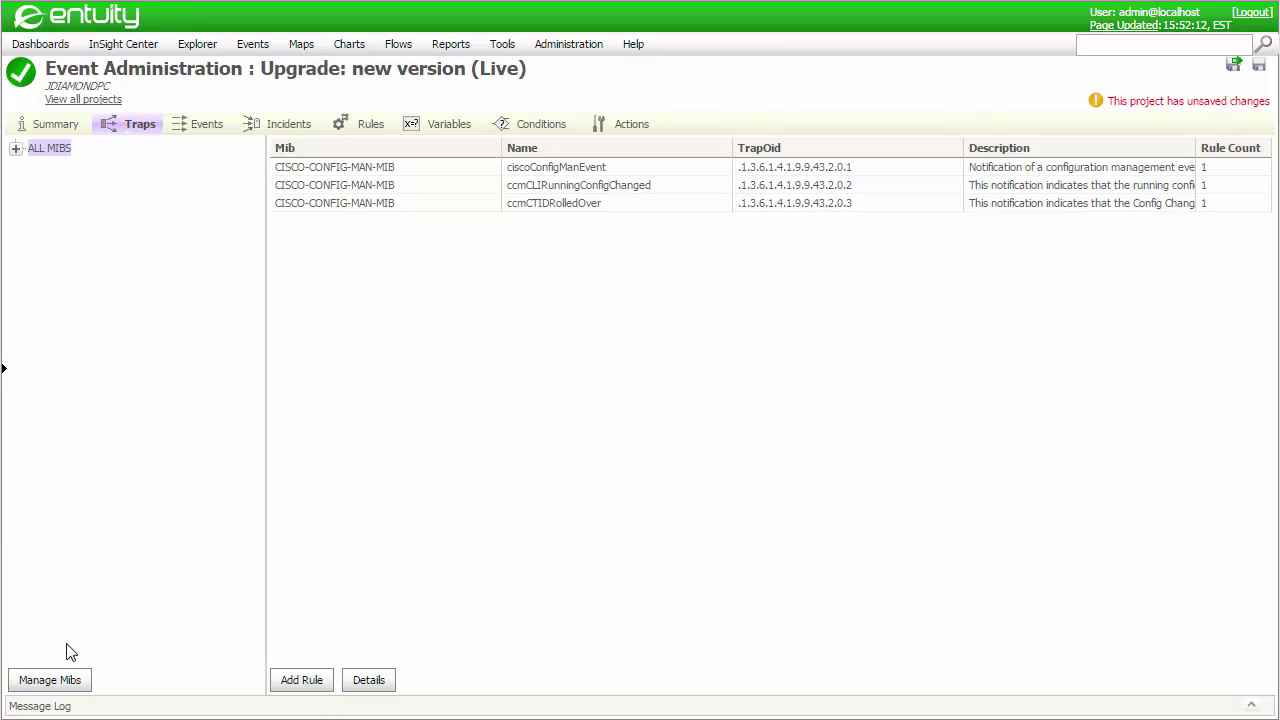
pyautogui.click(75, 680)
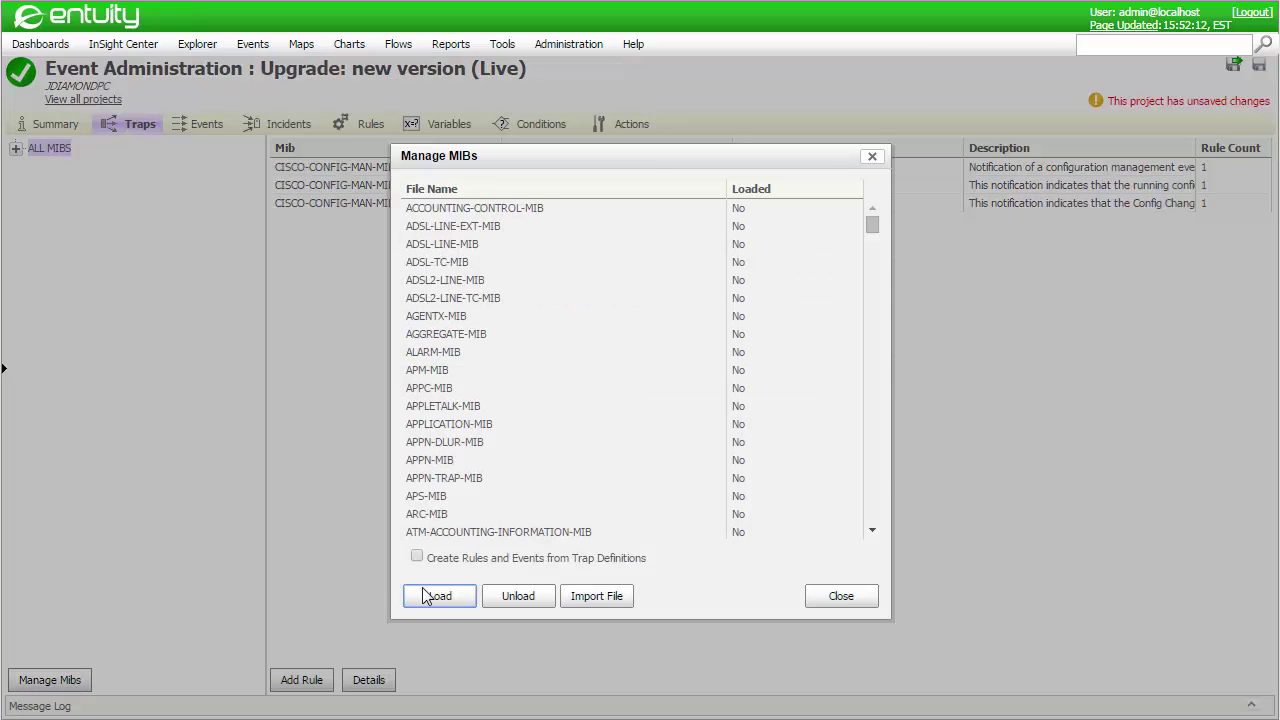
pyautogui.click(871, 461)
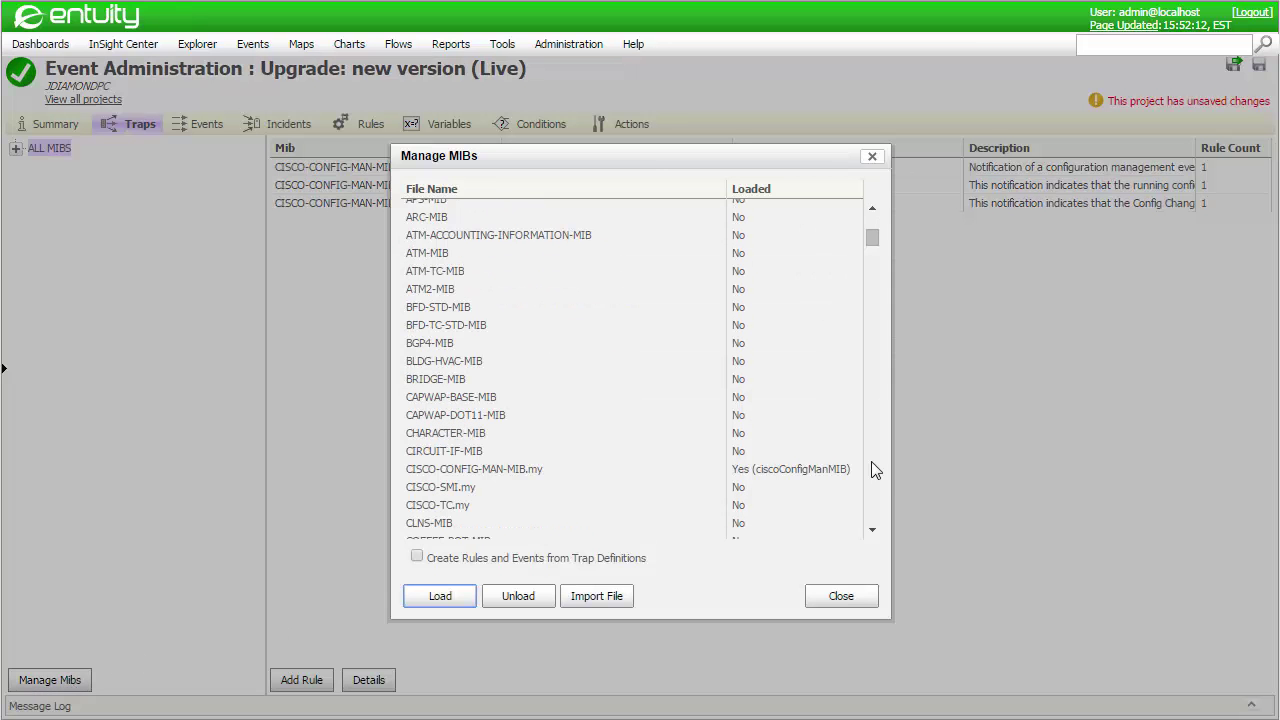
pyautogui.click(469, 350)
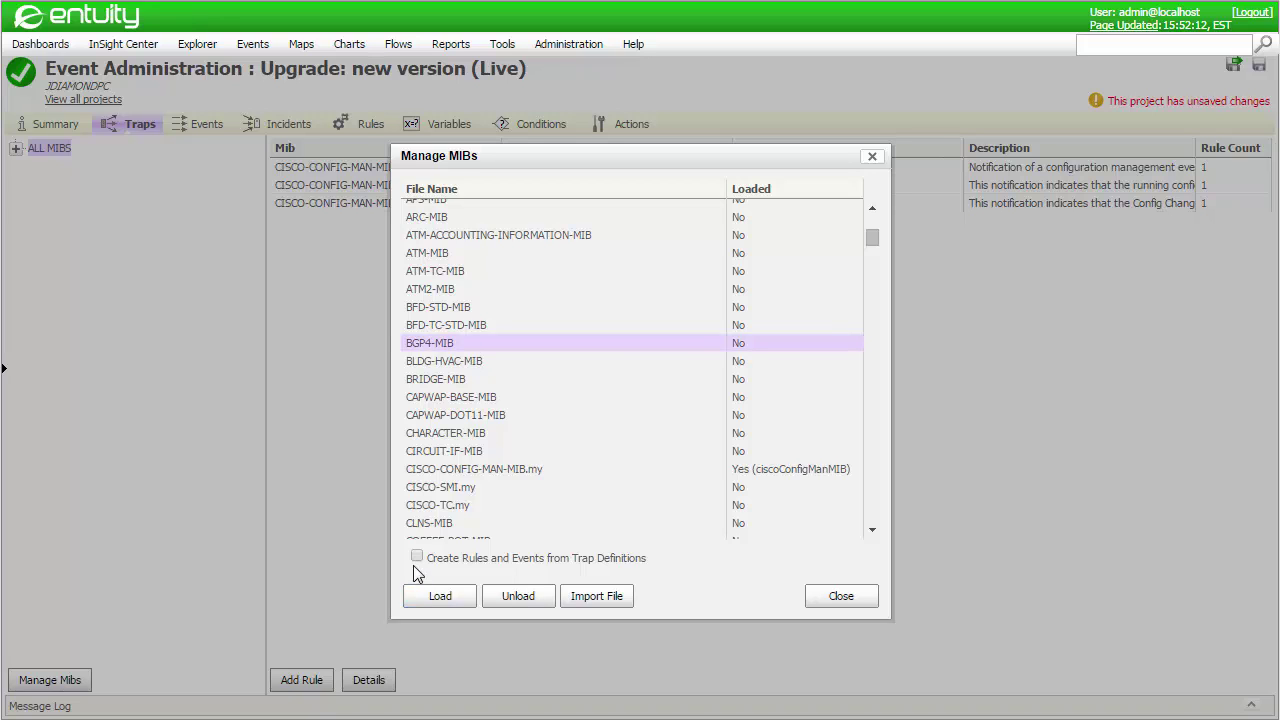
pyautogui.click(441, 598)
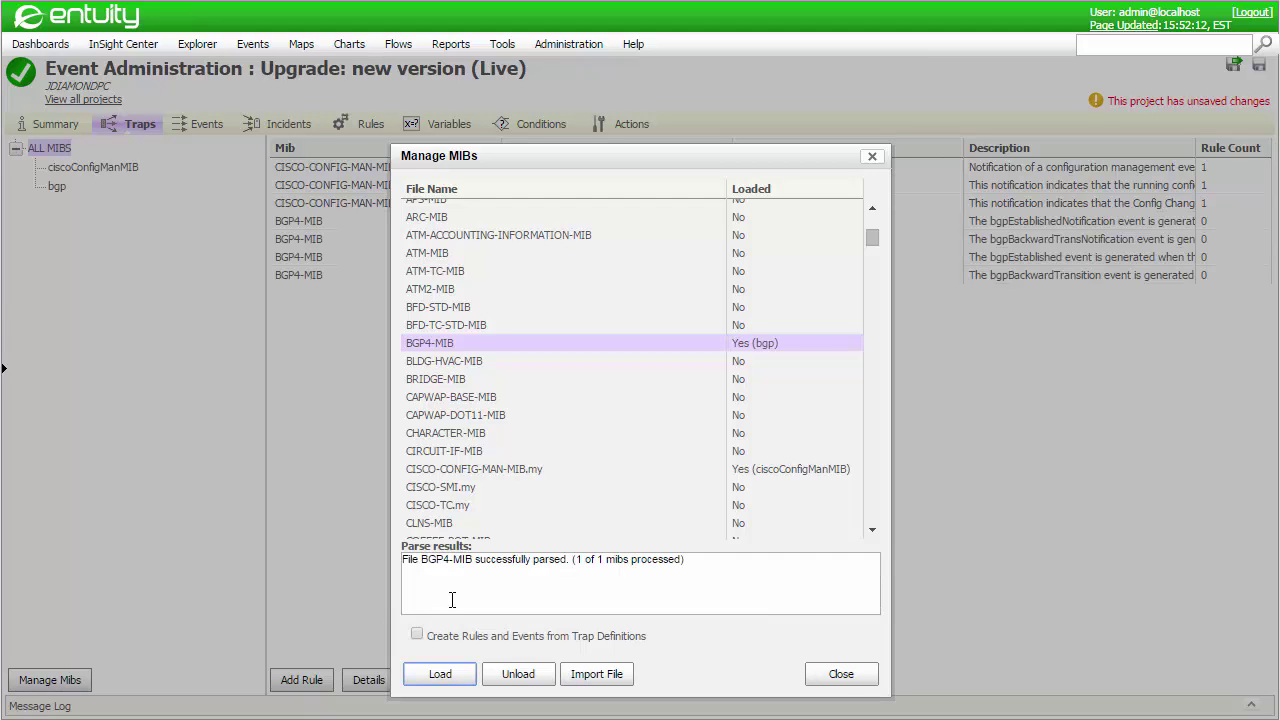
pyautogui.click(841, 677)
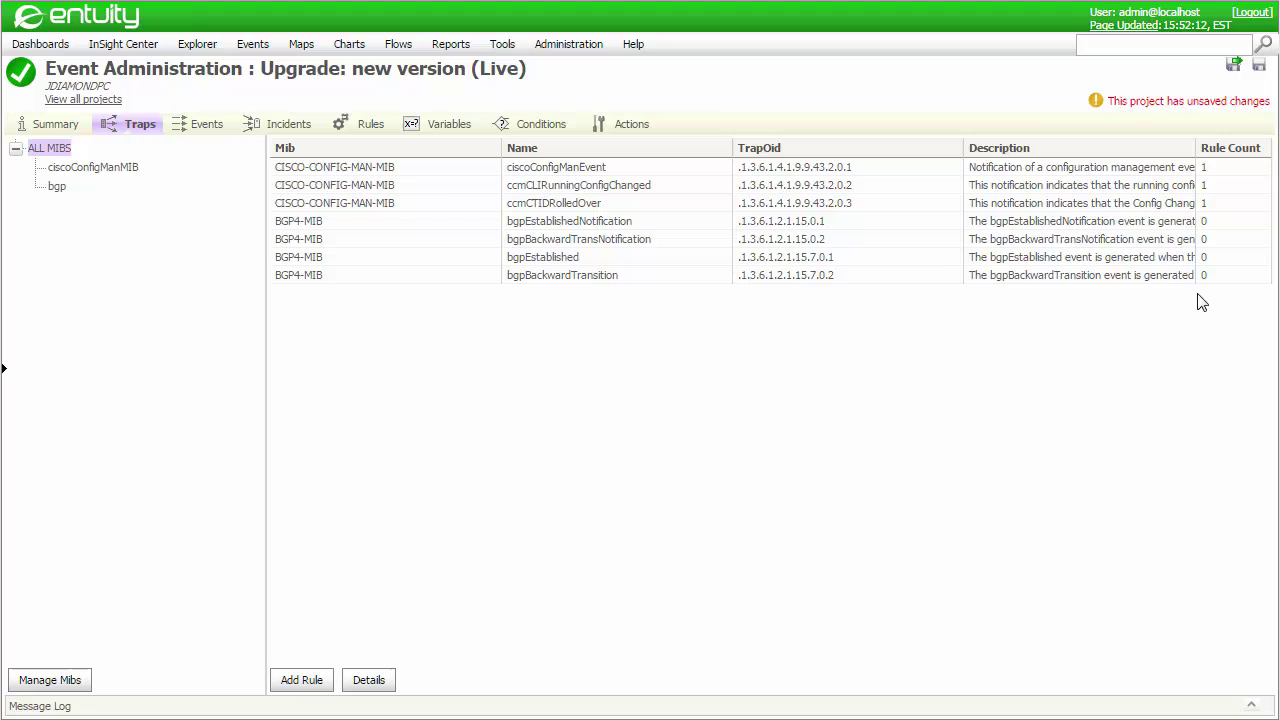
# Step: Add a rule for the bgpEstablishedNotification trap with a new custom bgpEstablishedNotification event
pyautogui.click(448, 227)
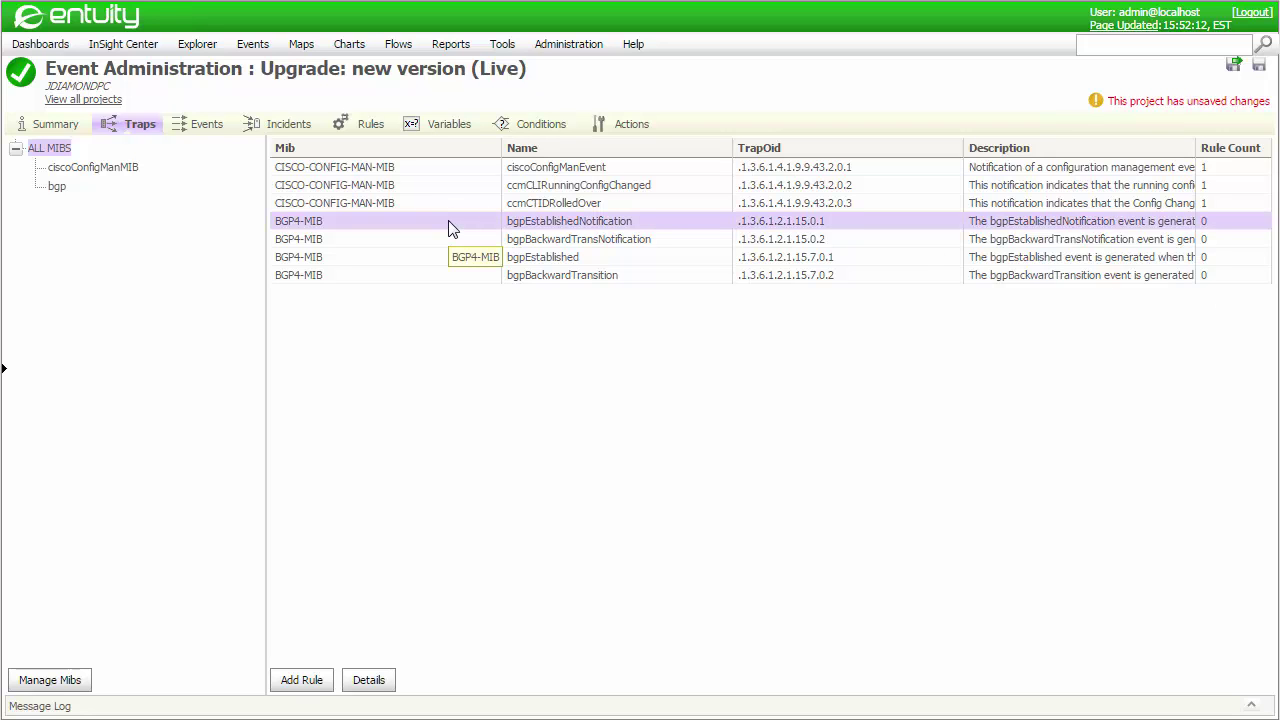
pyautogui.click(305, 681)
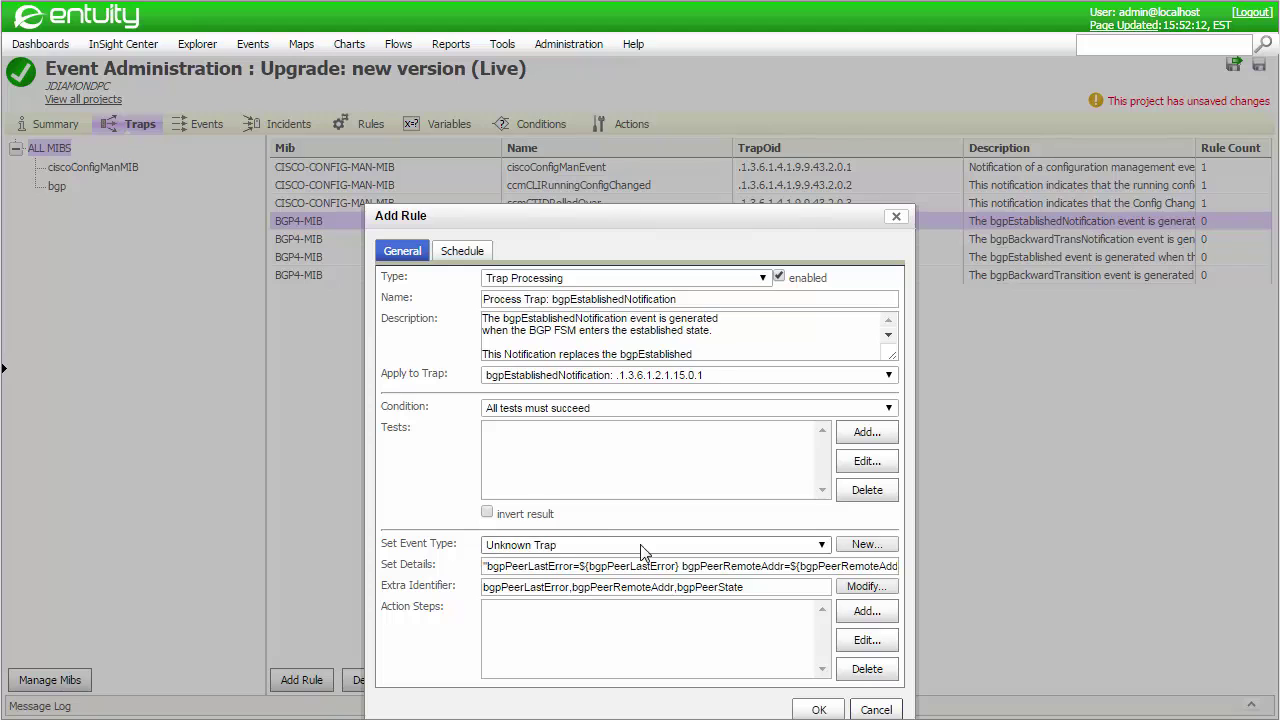
pyautogui.click(866, 544)
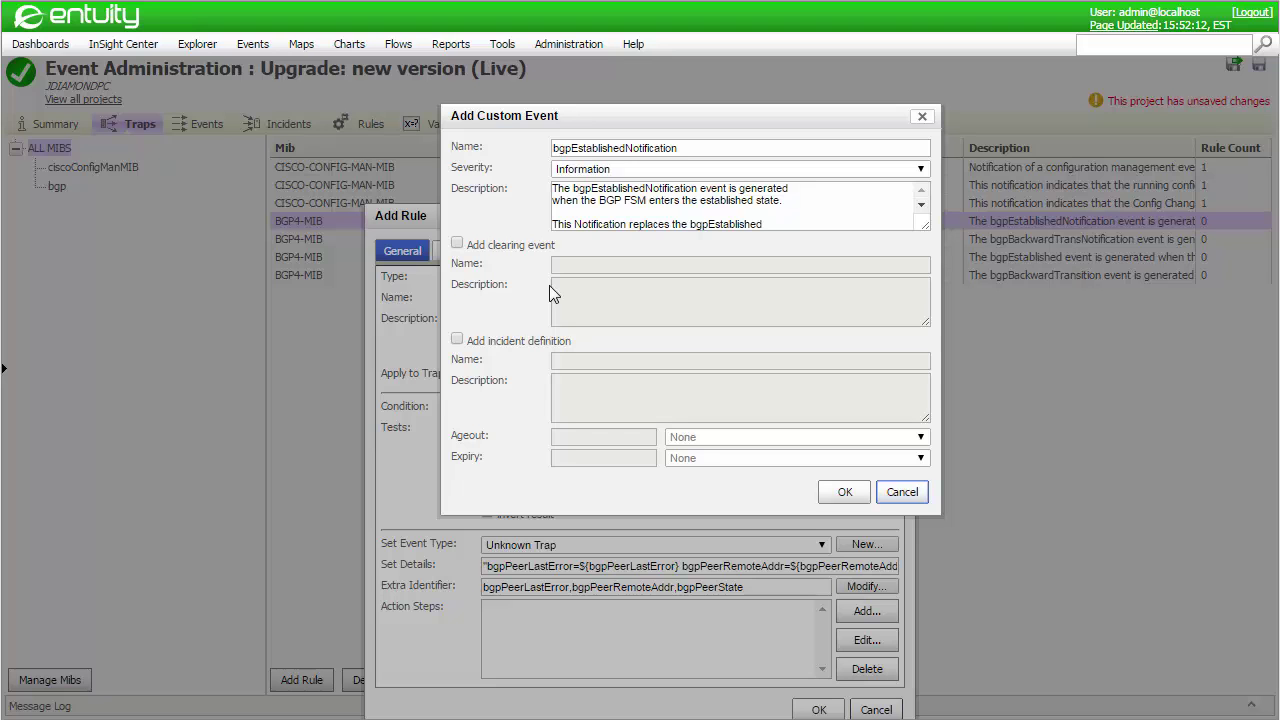
pyautogui.click(843, 491)
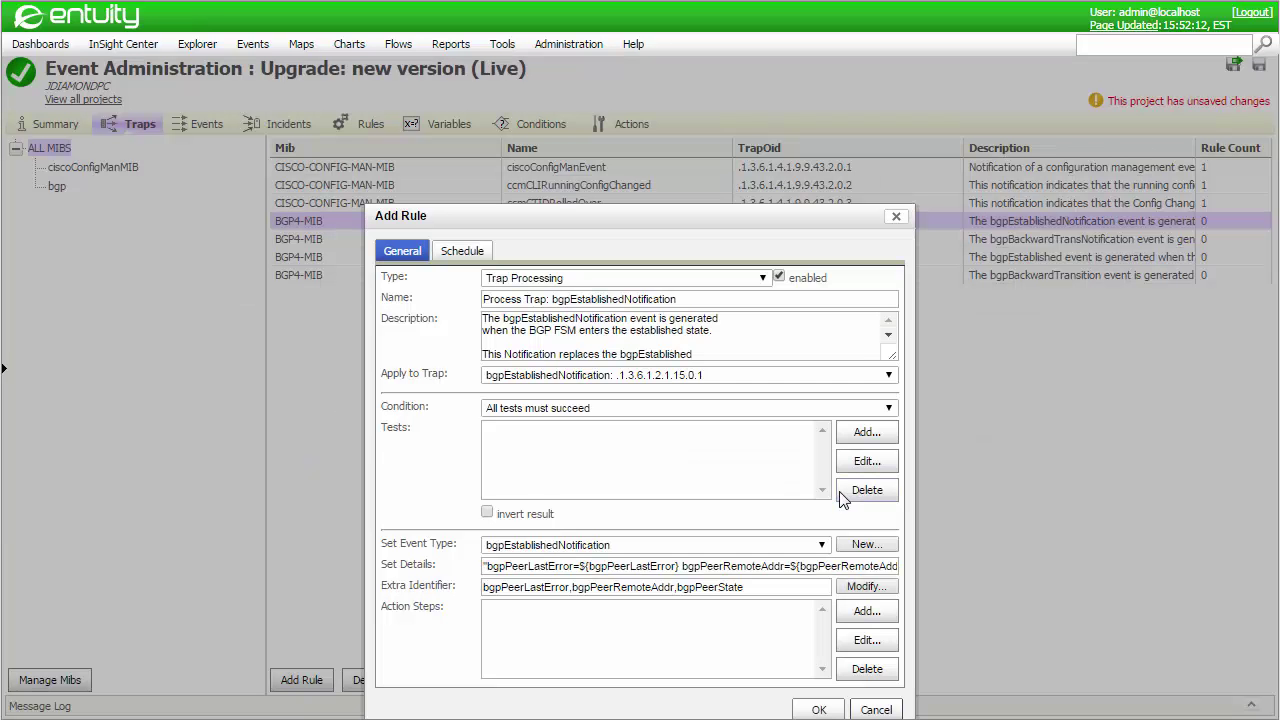
pyautogui.click(817, 709)
pyautogui.click(804, 418)
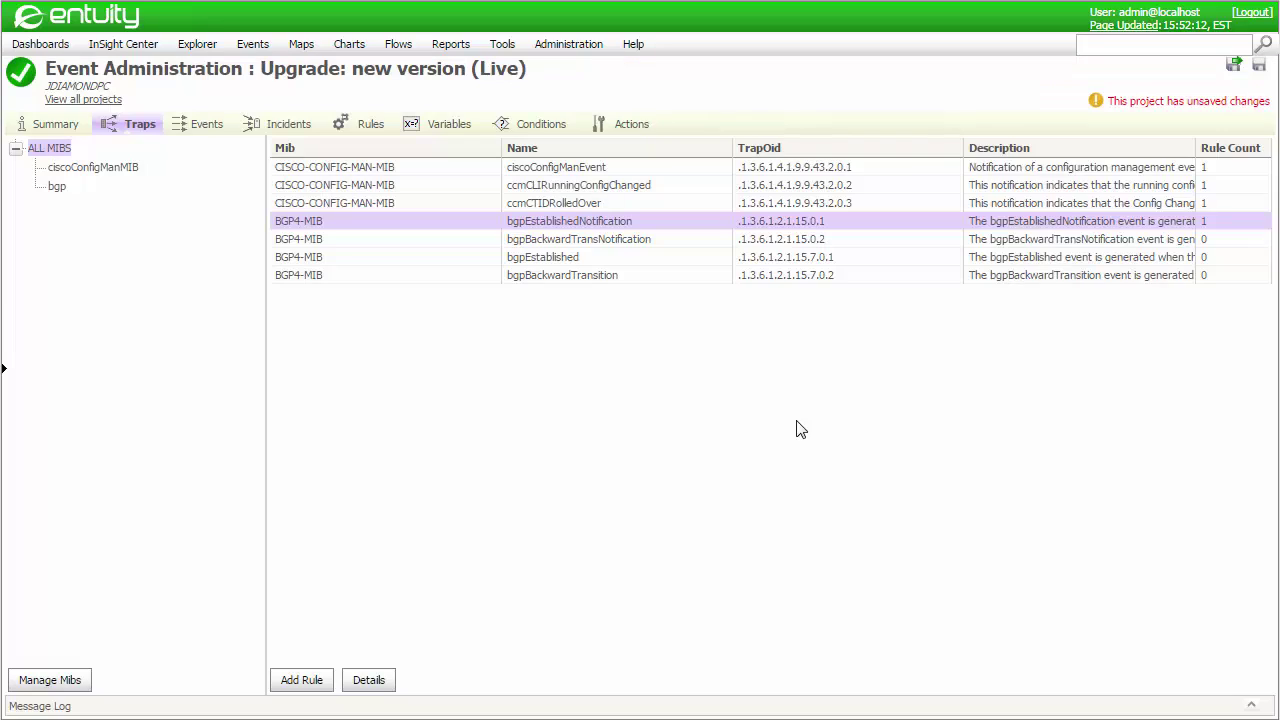
# Step: Find the new bgpEstablishedNotification event, then expand Pre Storage > Traps in Rules
pyautogui.click(201, 126)
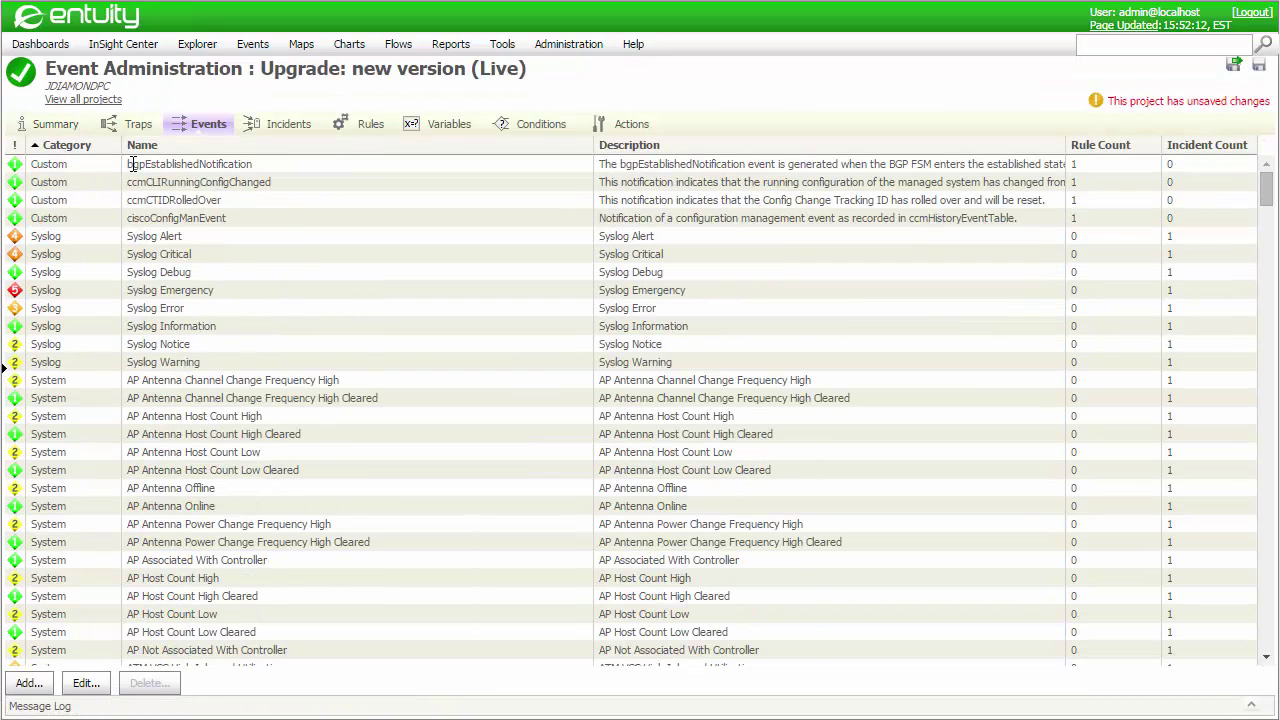
pyautogui.click(133, 165)
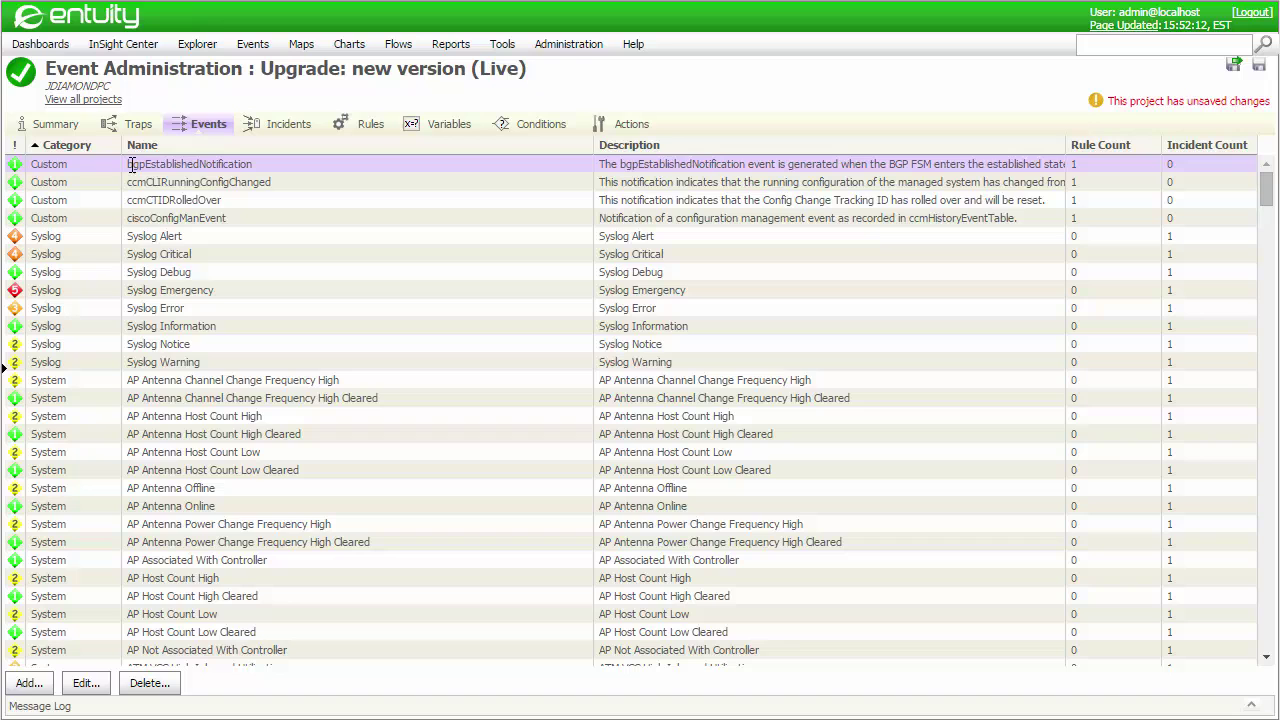
pyautogui.click(364, 125)
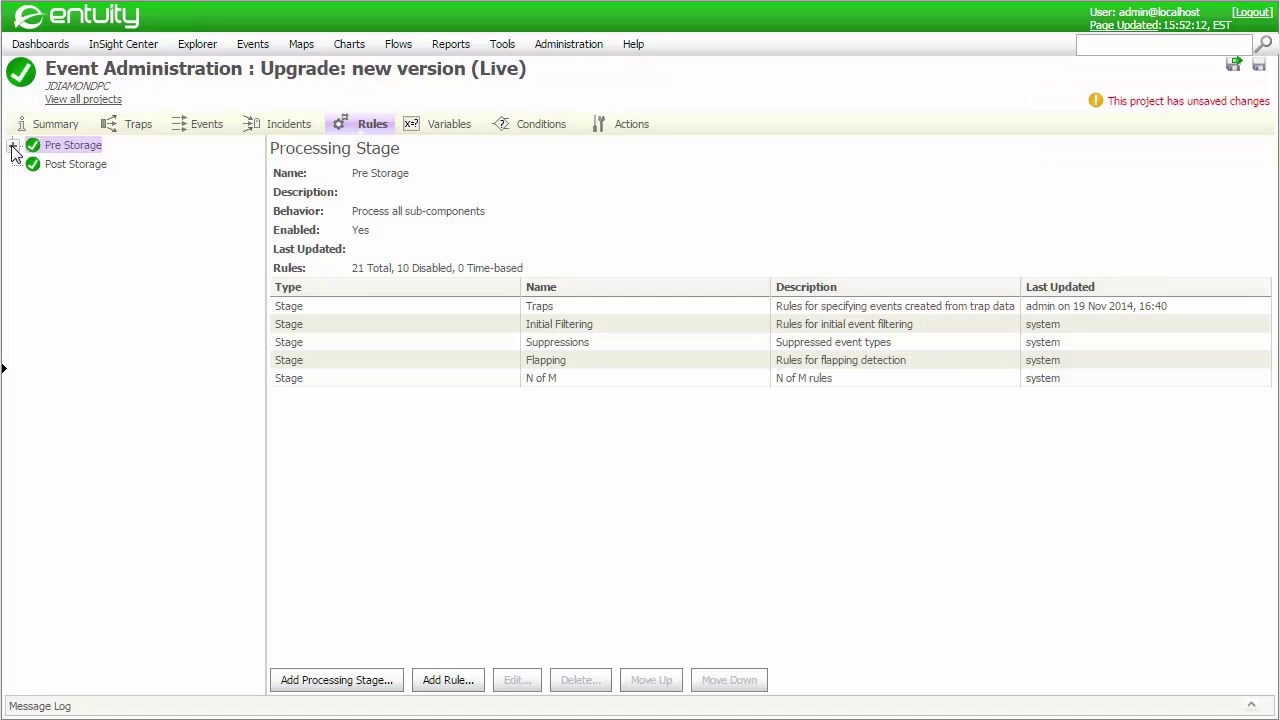
pyautogui.click(13, 145)
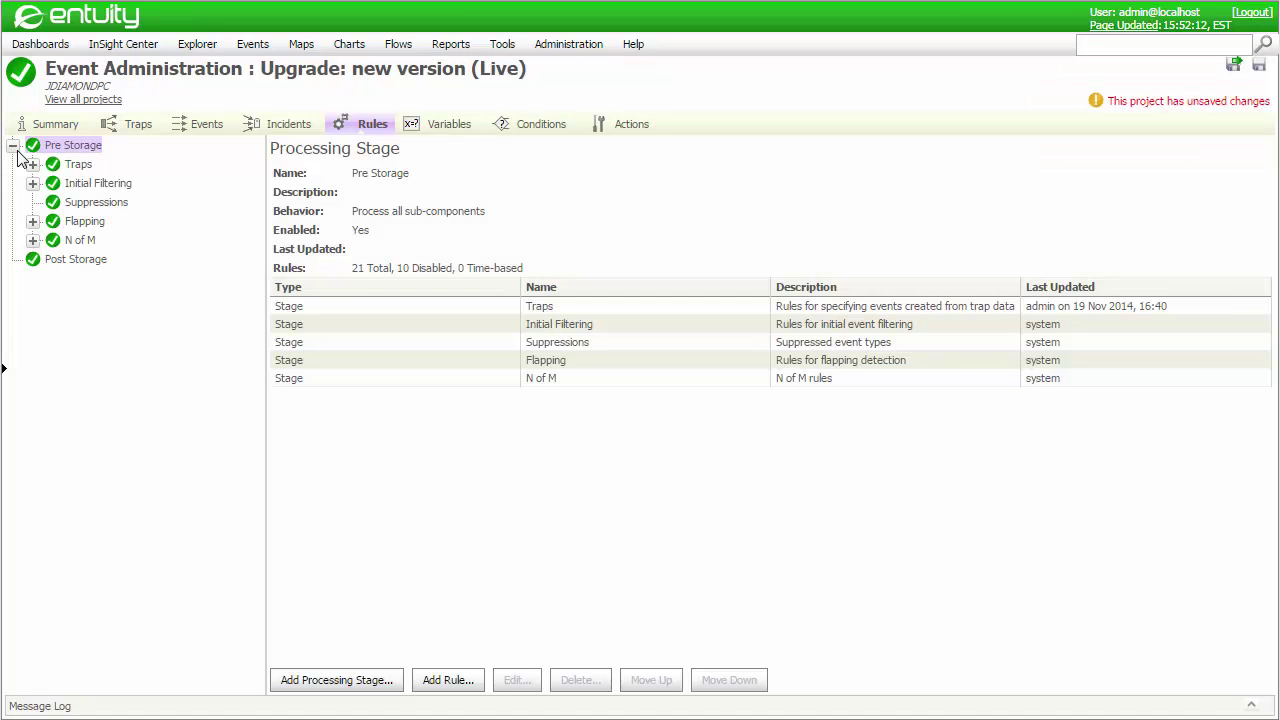
pyautogui.click(33, 164)
# Step: Review the Process Trap: bgpEstablishedNotification rule unchanged and return to the Events list
pyautogui.click(172, 241)
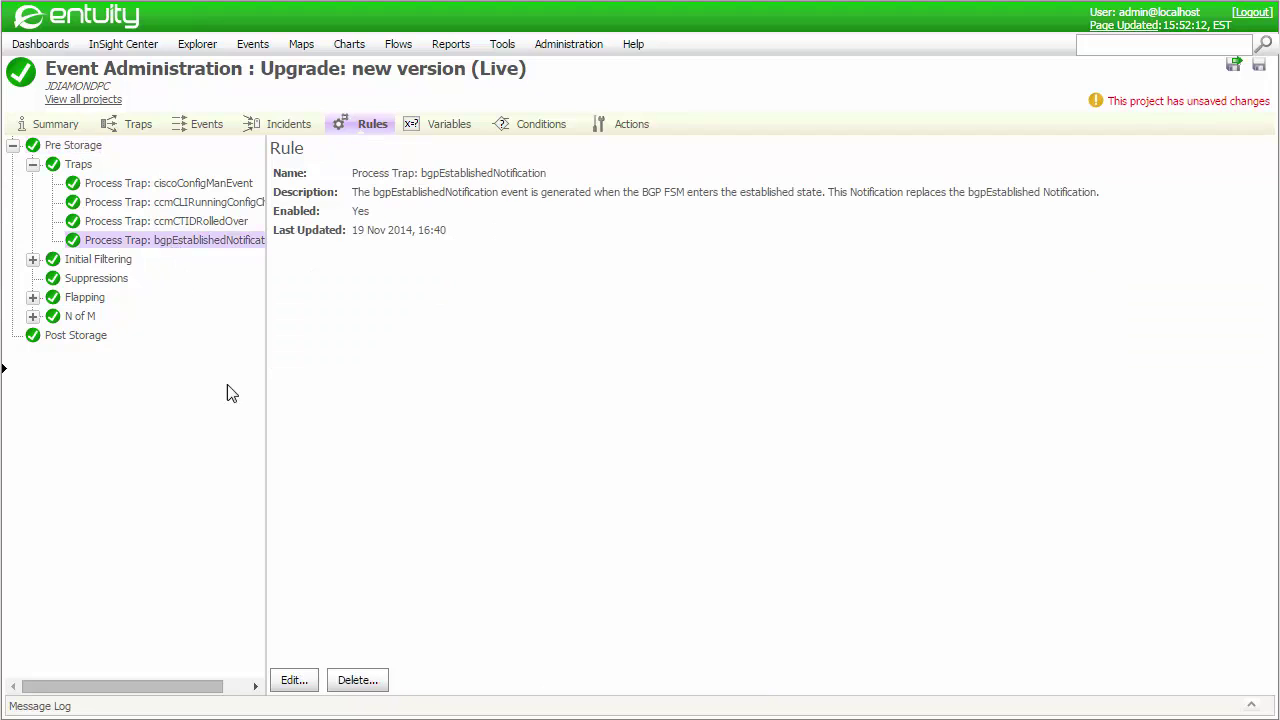
pyautogui.click(294, 680)
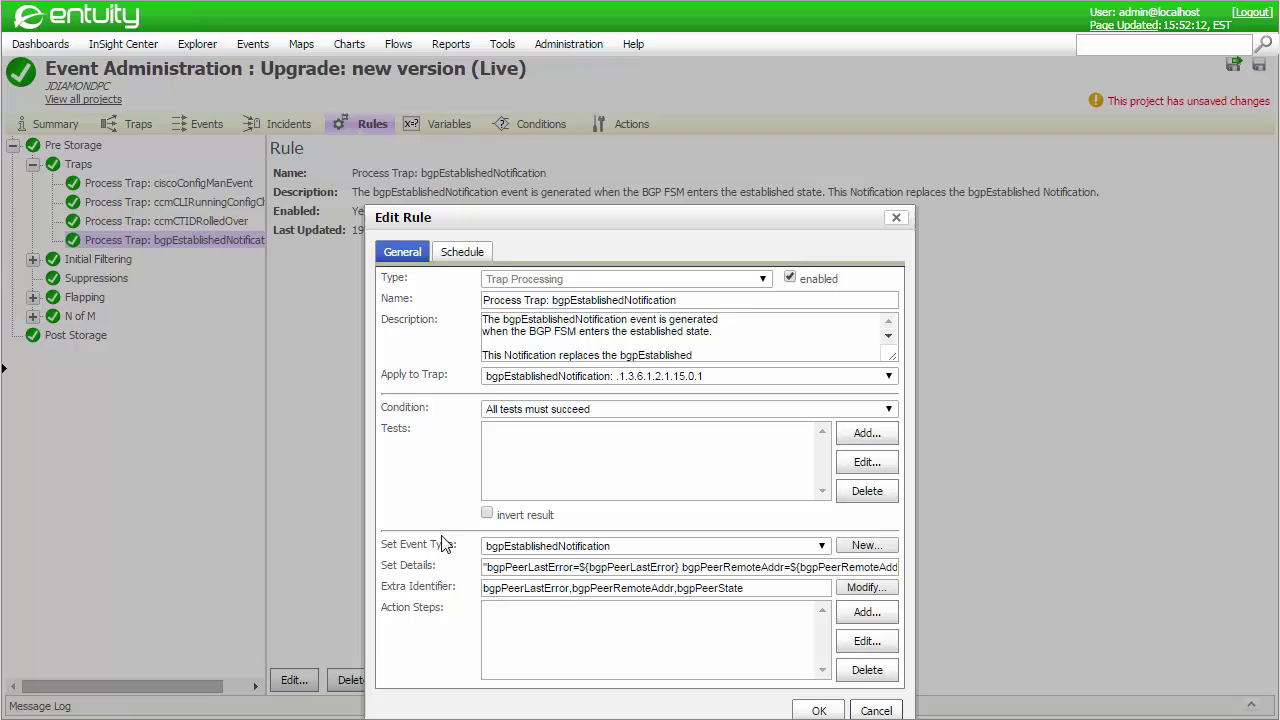
pyautogui.click(876, 710)
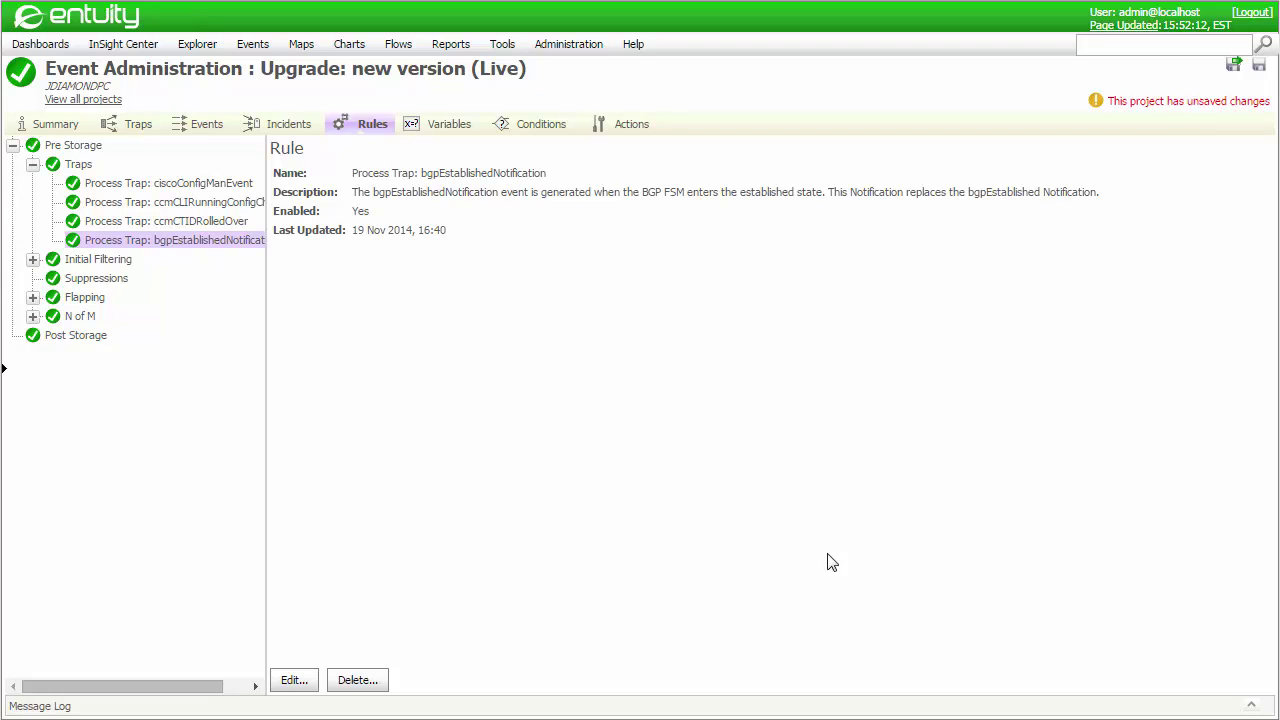
pyautogui.click(200, 125)
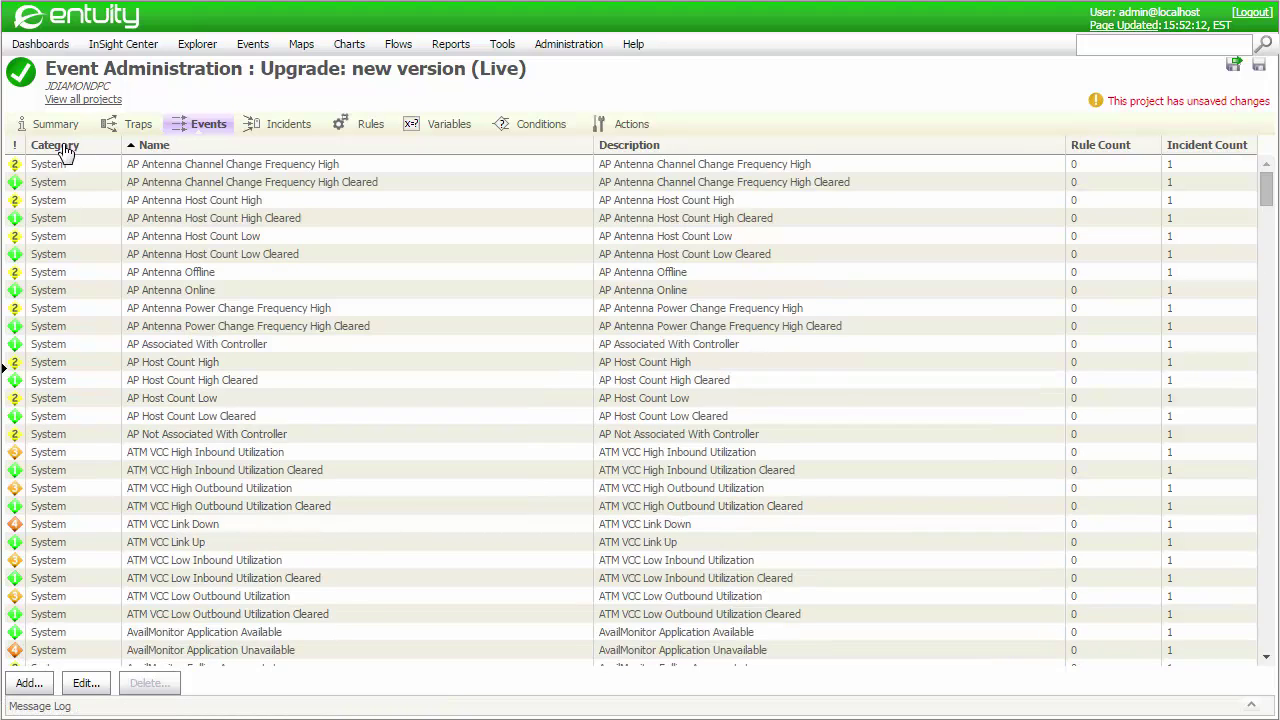
# Step: Sort events by category and change ciscoConfigManEvent's severity from Information to Major
pyautogui.click(65, 146)
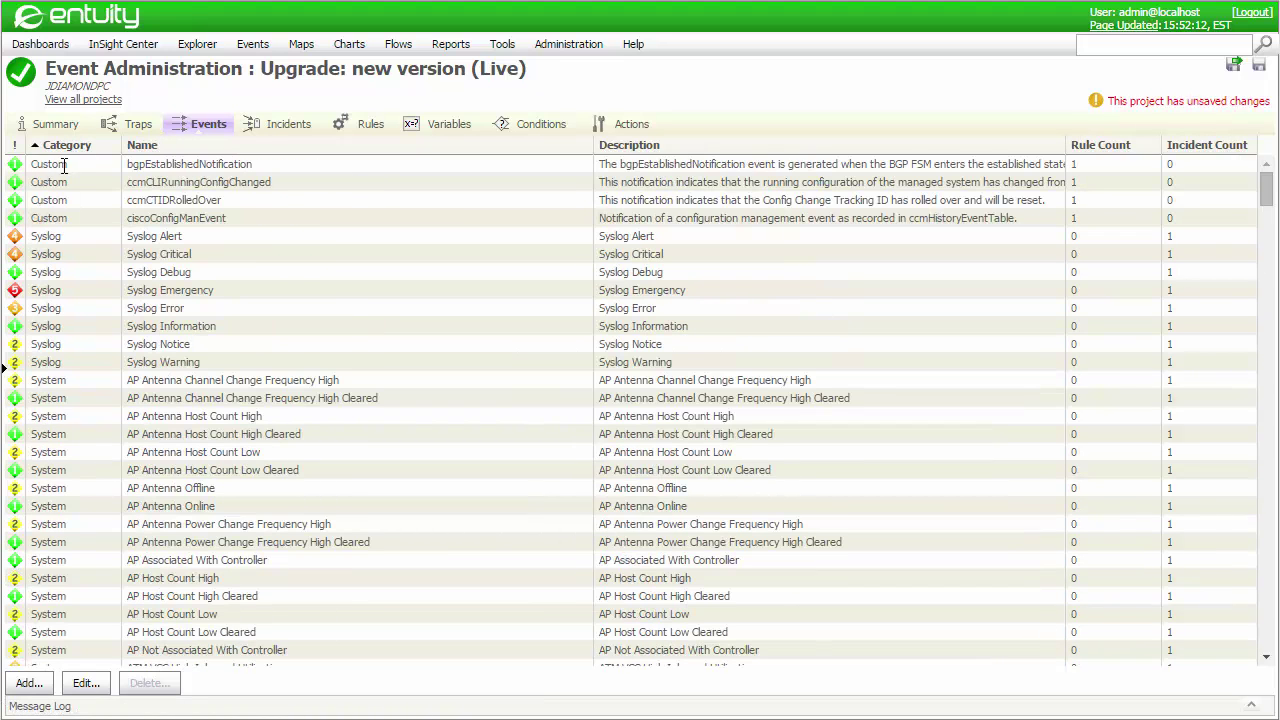
pyautogui.click(33, 218)
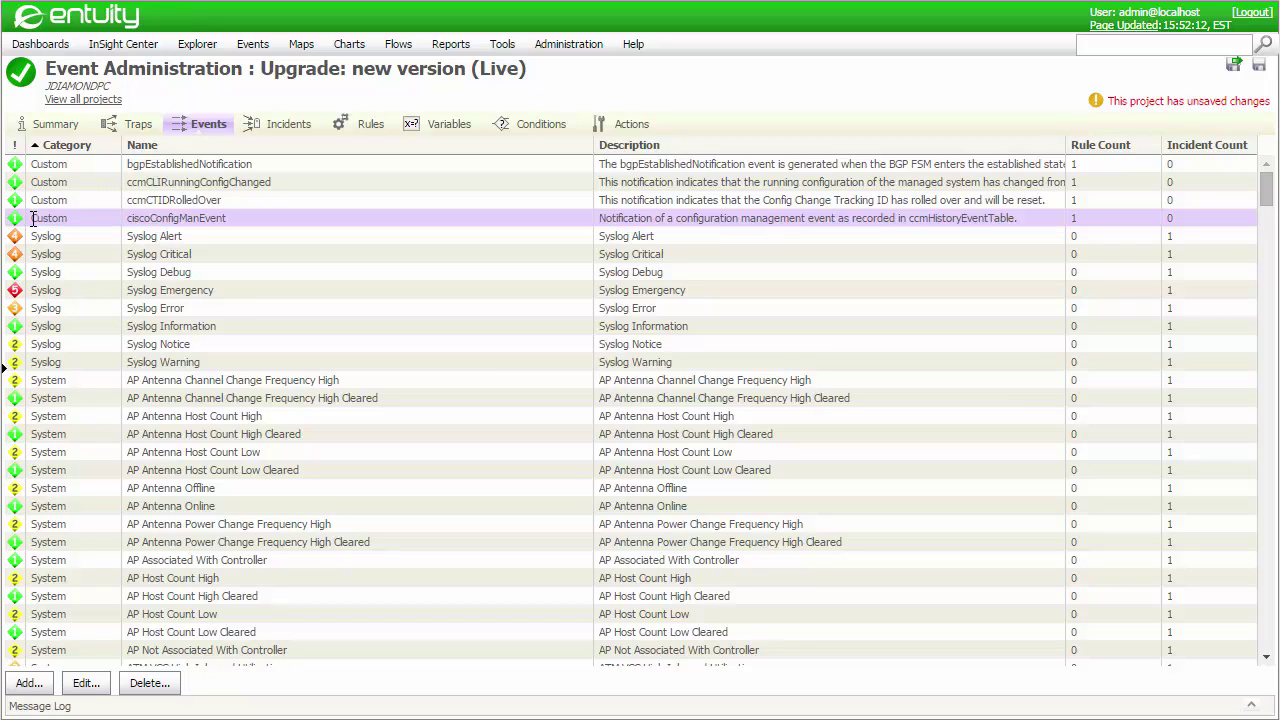
pyautogui.click(80, 686)
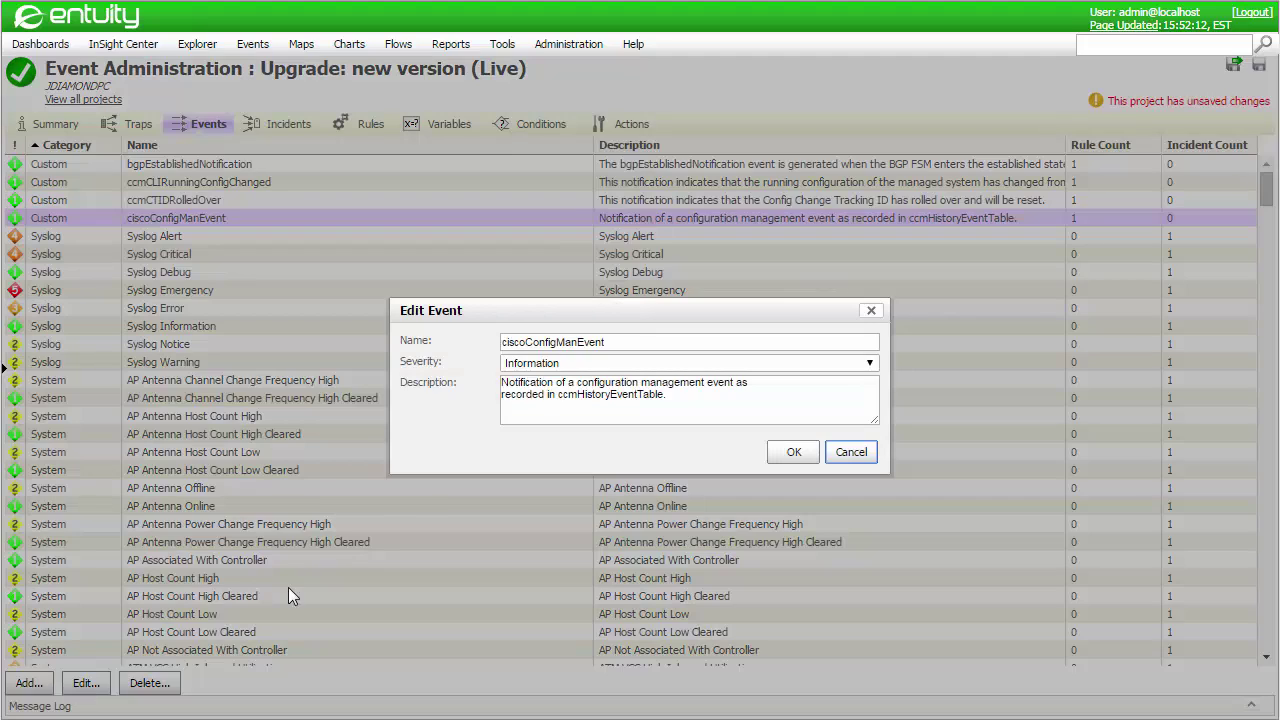
pyautogui.click(555, 364)
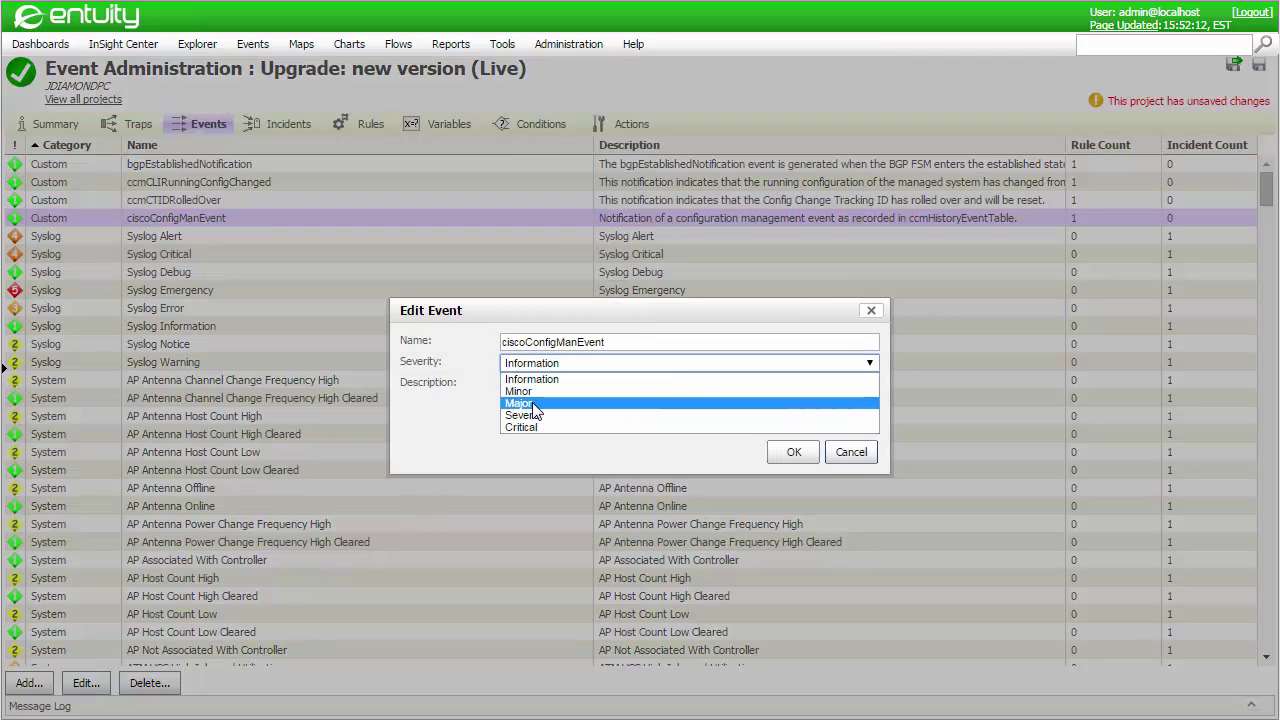
pyautogui.click(533, 404)
pyautogui.click(793, 452)
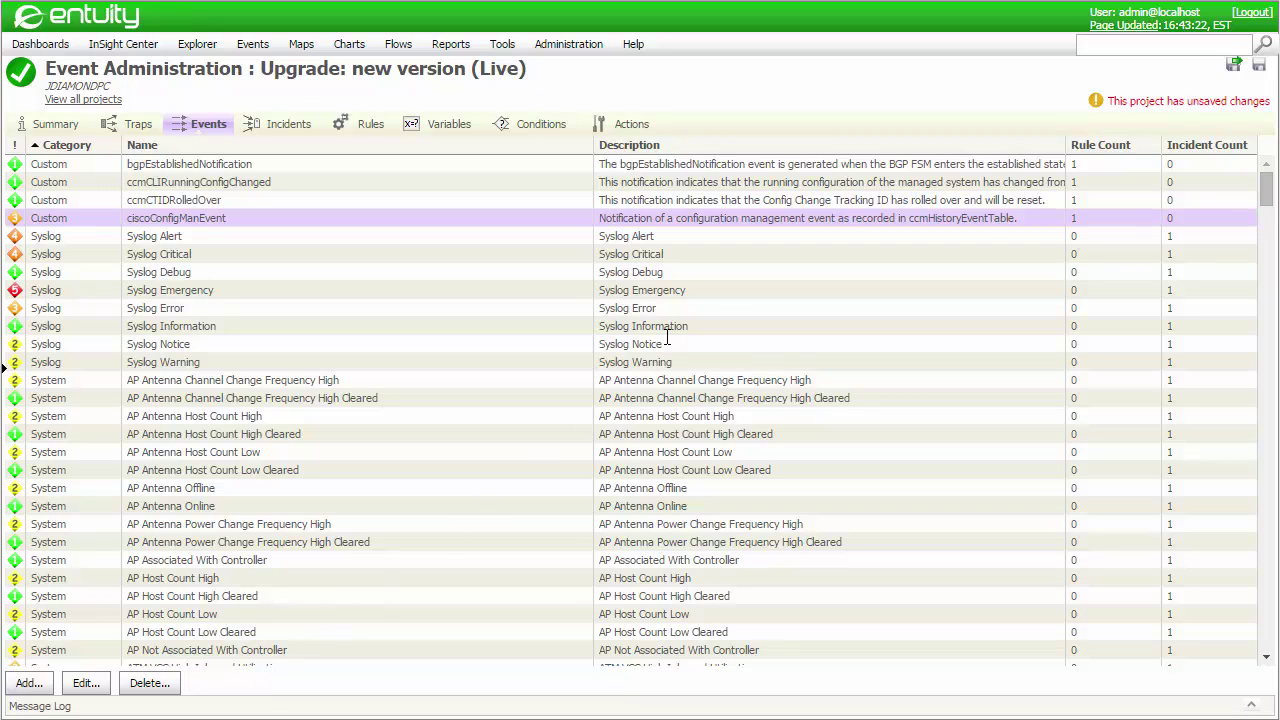
# Step: Save and deploy the project, replacing its old description with 'Trap test'
pyautogui.click(1234, 66)
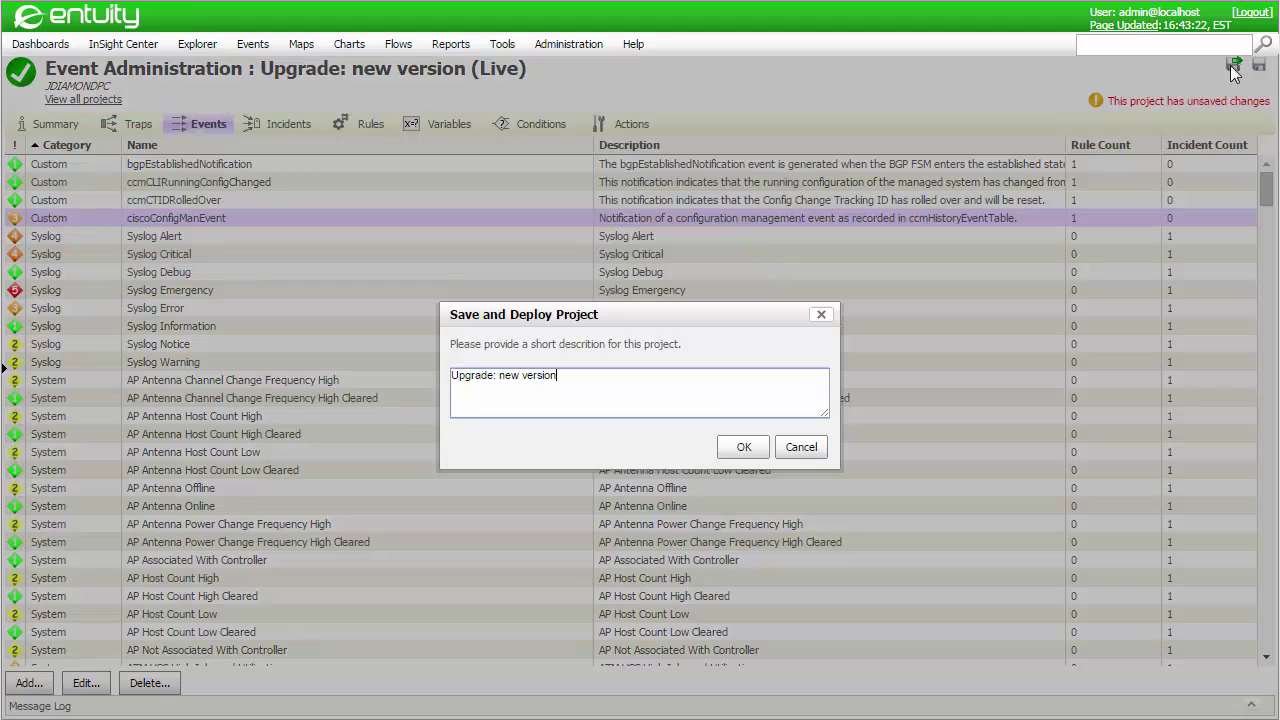
pyautogui.moveTo(556, 376); pyautogui.dragTo(437, 373)
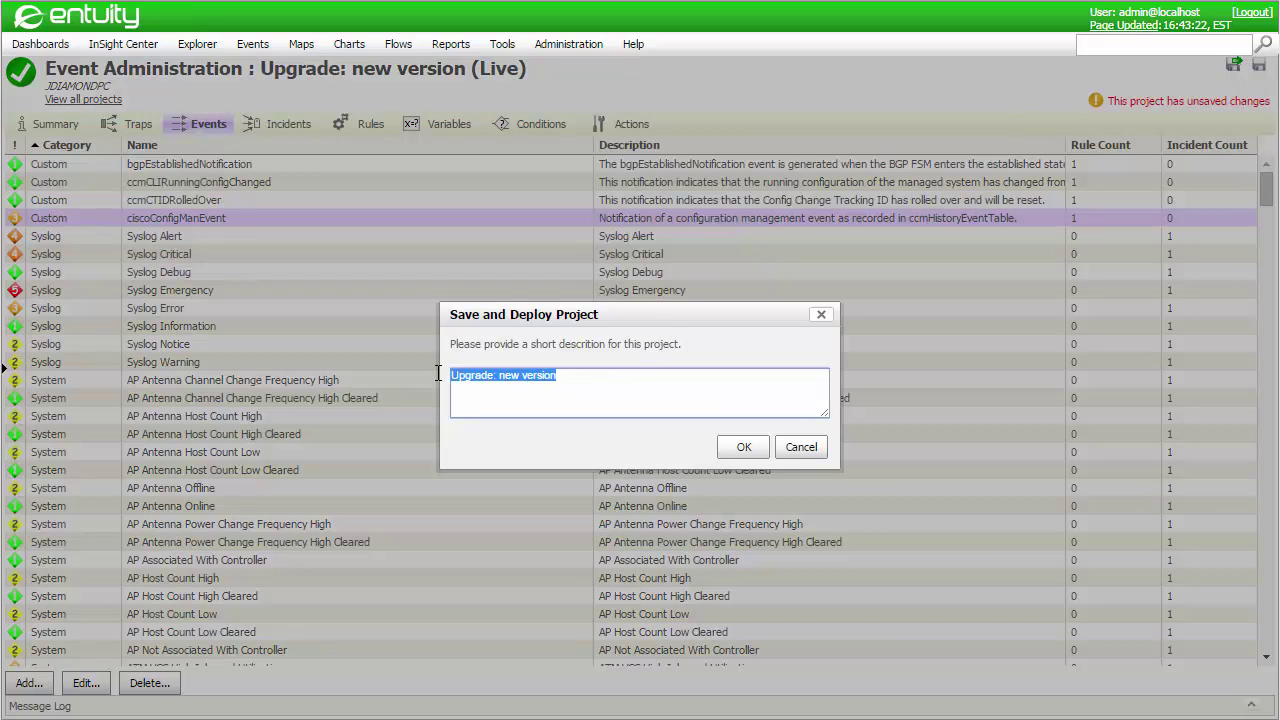
pyautogui.write('Trap test')
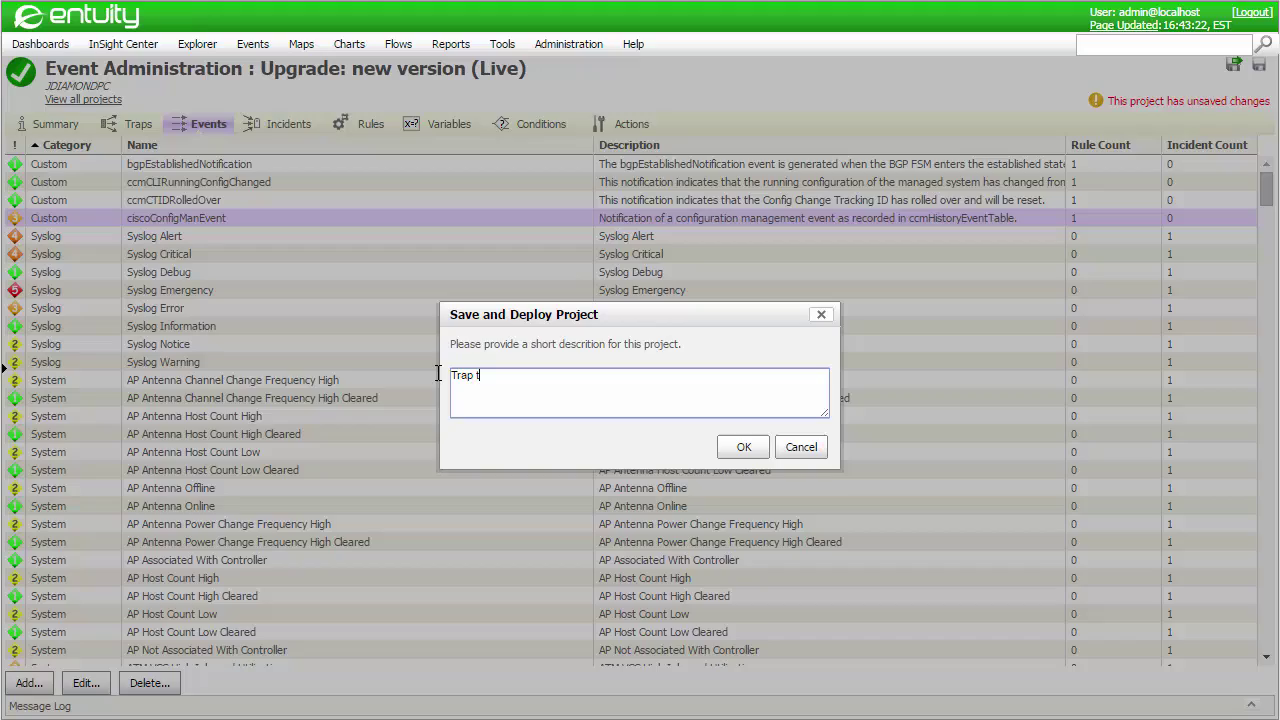
pyautogui.click(735, 451)
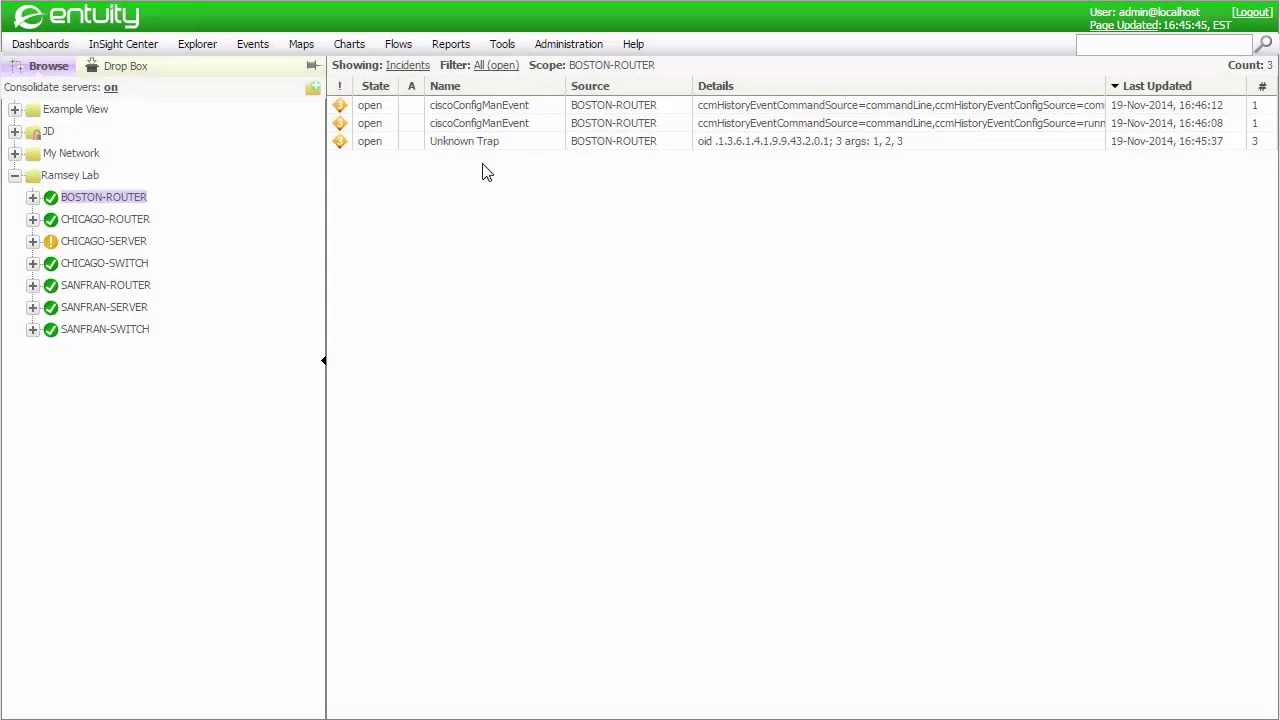
# Step: Review the open ciscoConfigManEvent incidents listed for BOSTON-ROUTER
pyautogui.moveTo(540, 133)
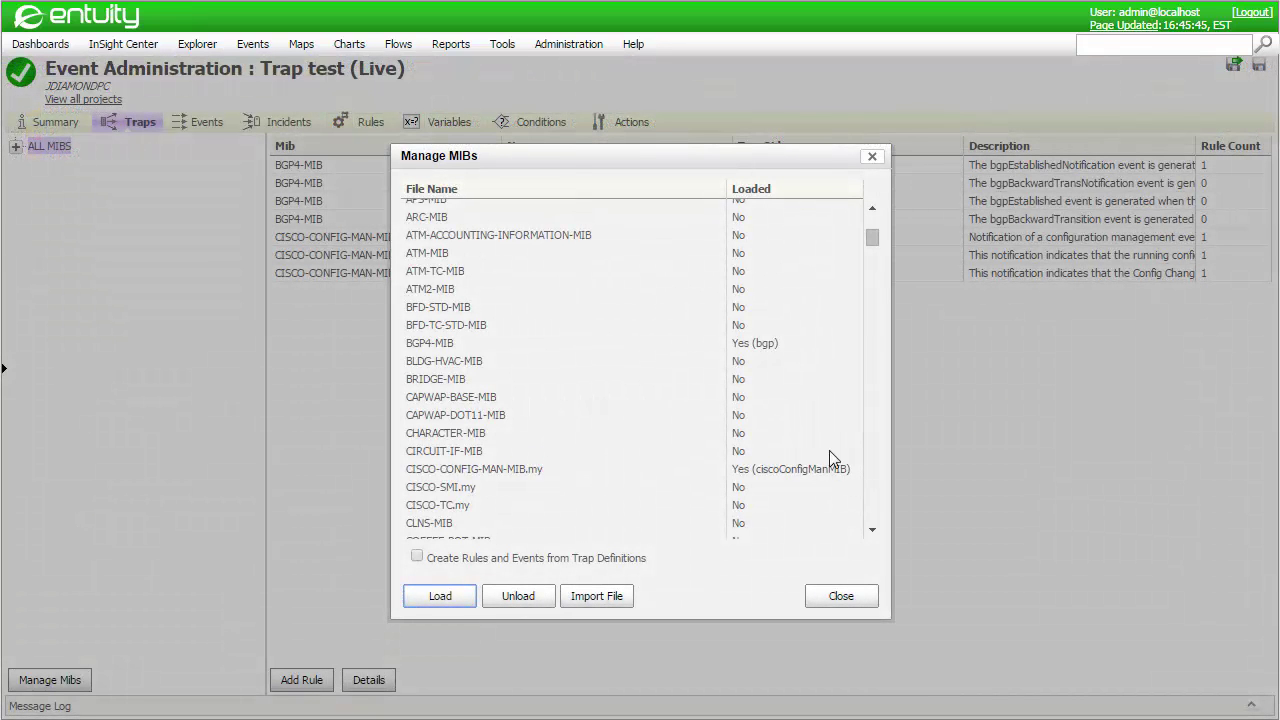
# Step: Unload BGP4-MIB from the loaded MIBs and close the MIB manager
pyautogui.click(634, 343)
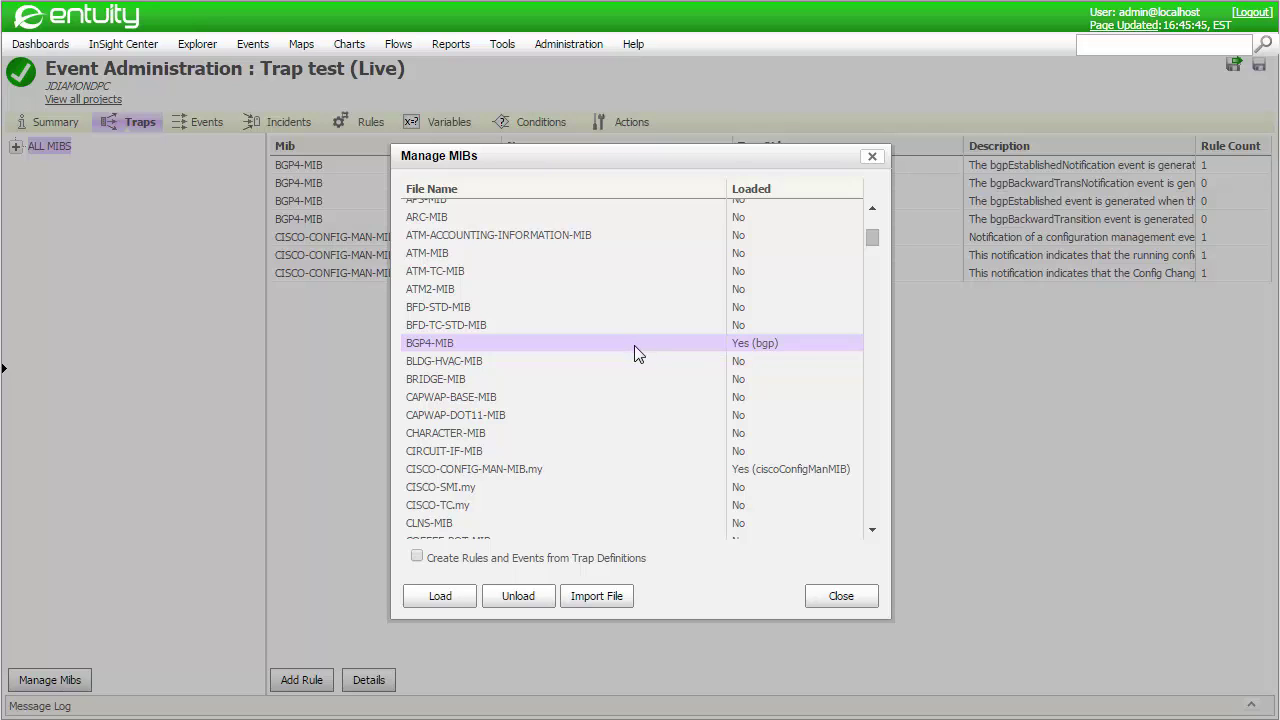
pyautogui.click(518, 596)
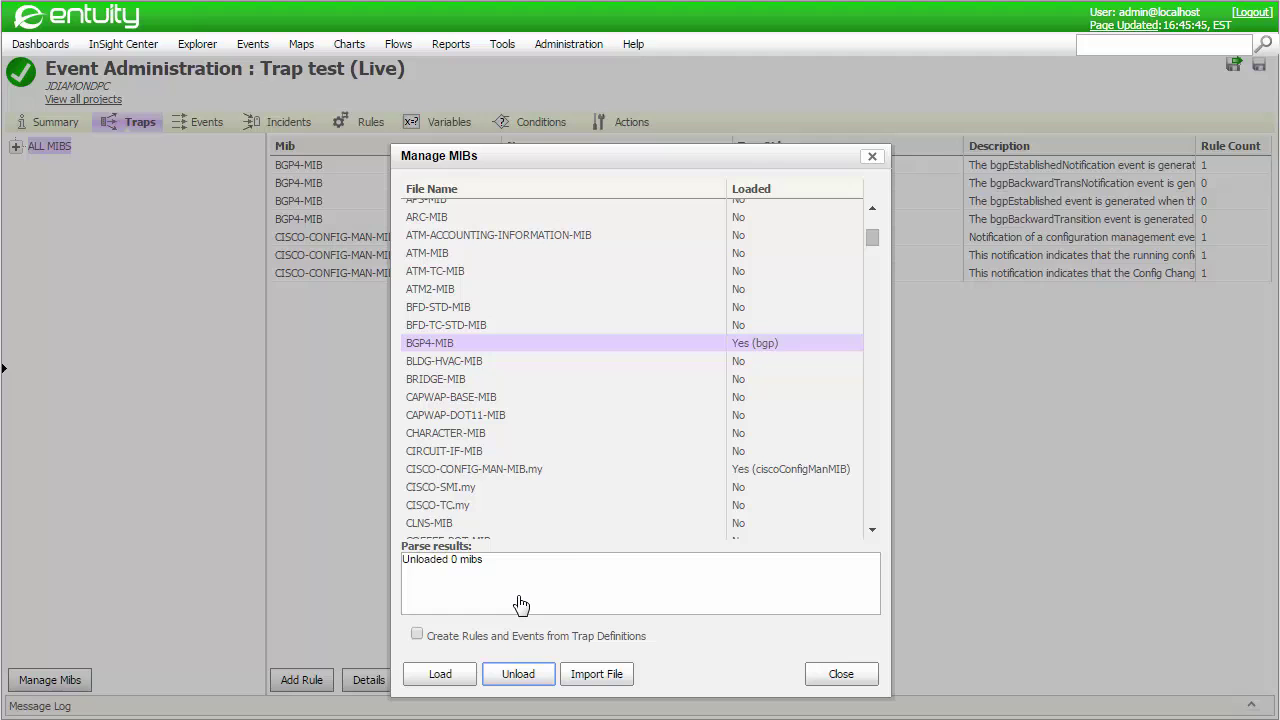
pyautogui.click(840, 675)
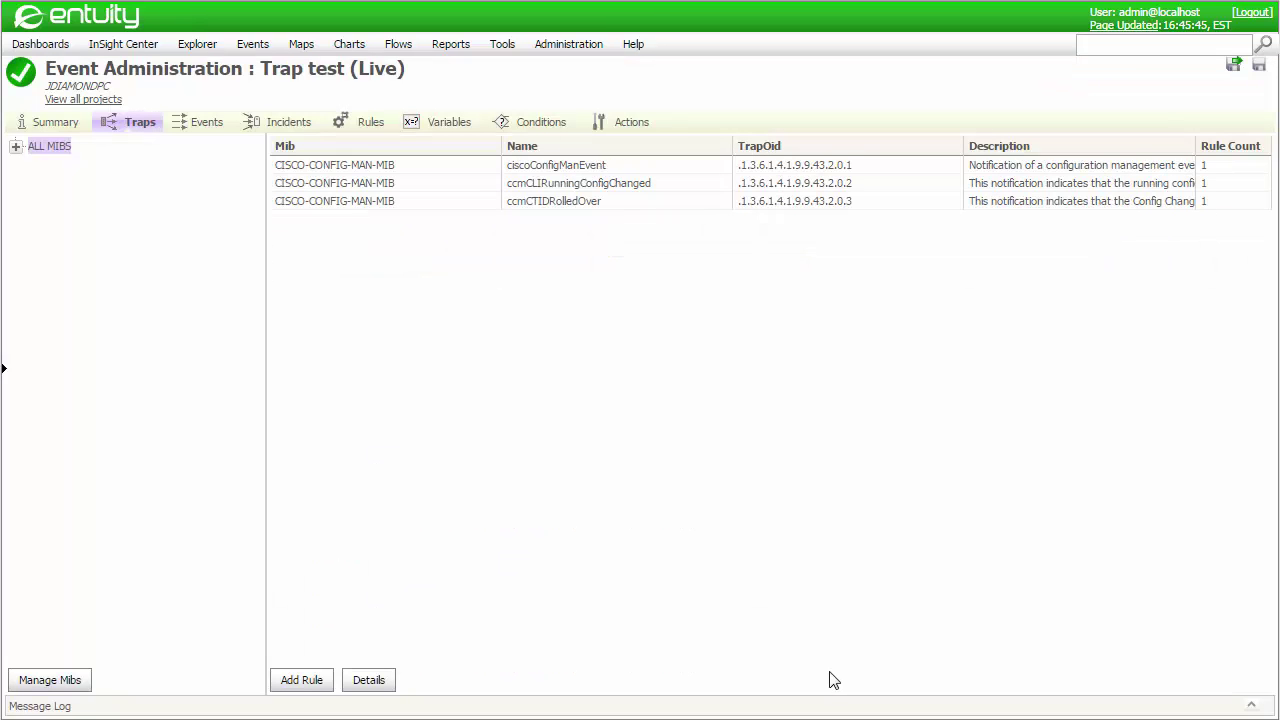
# Step: Confirm the Traps stage still holds four rules, then view the history of all projects
pyautogui.click(361, 131)
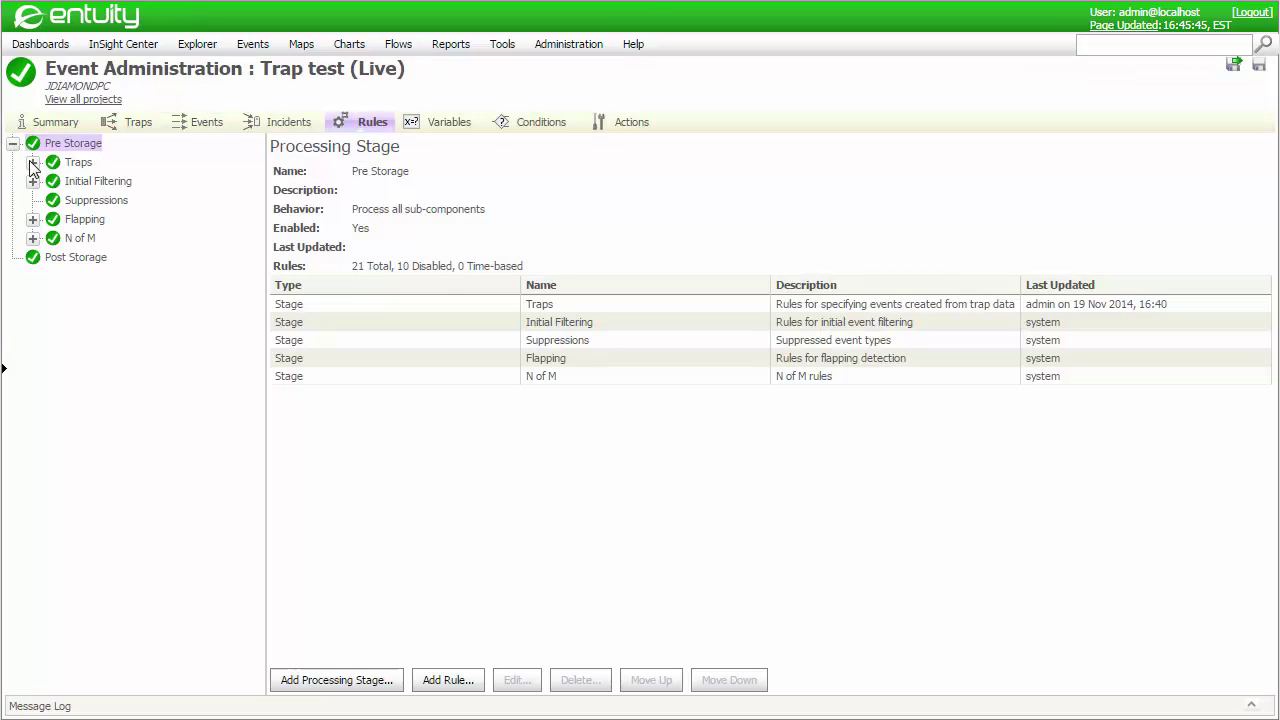
pyautogui.click(80, 164)
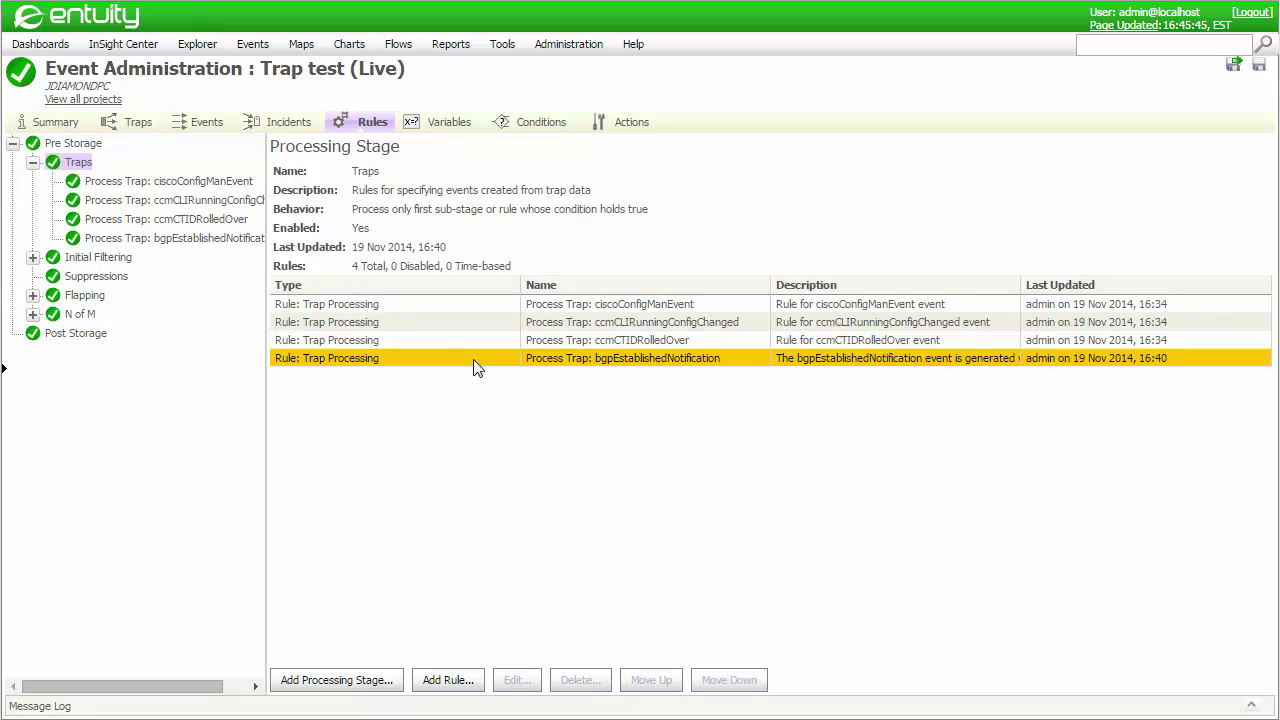
pyautogui.click(75, 99)
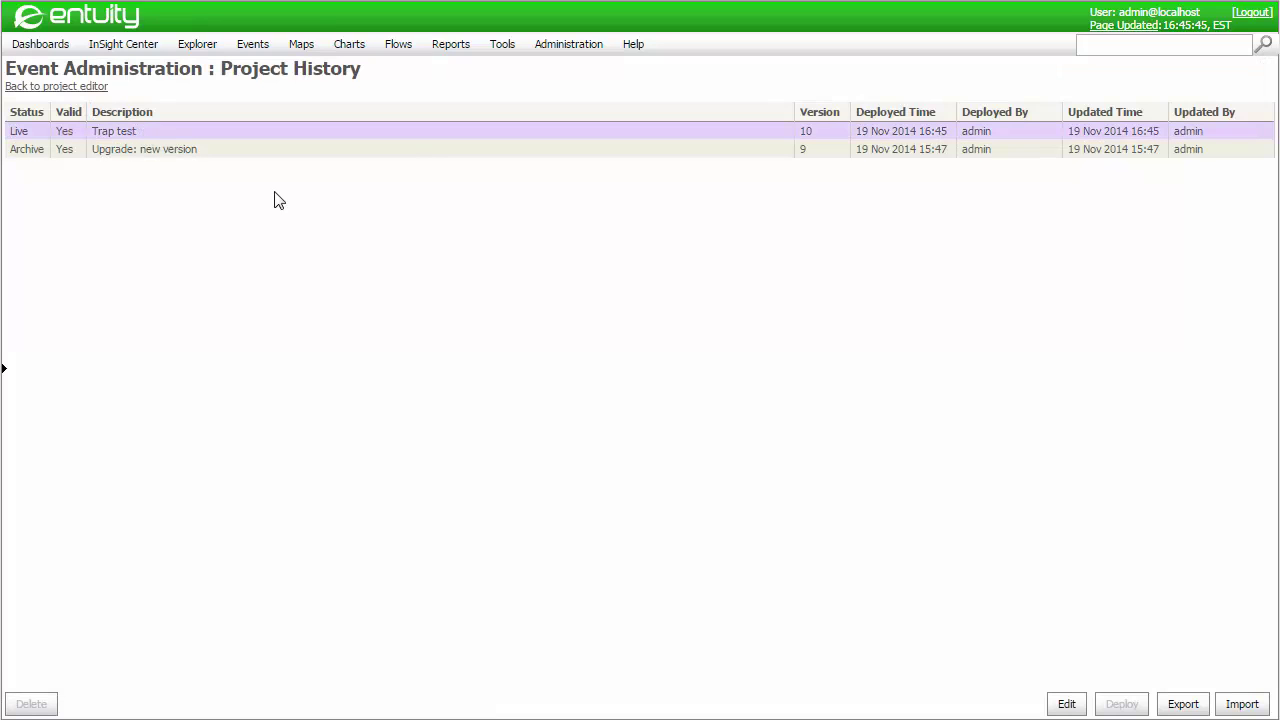